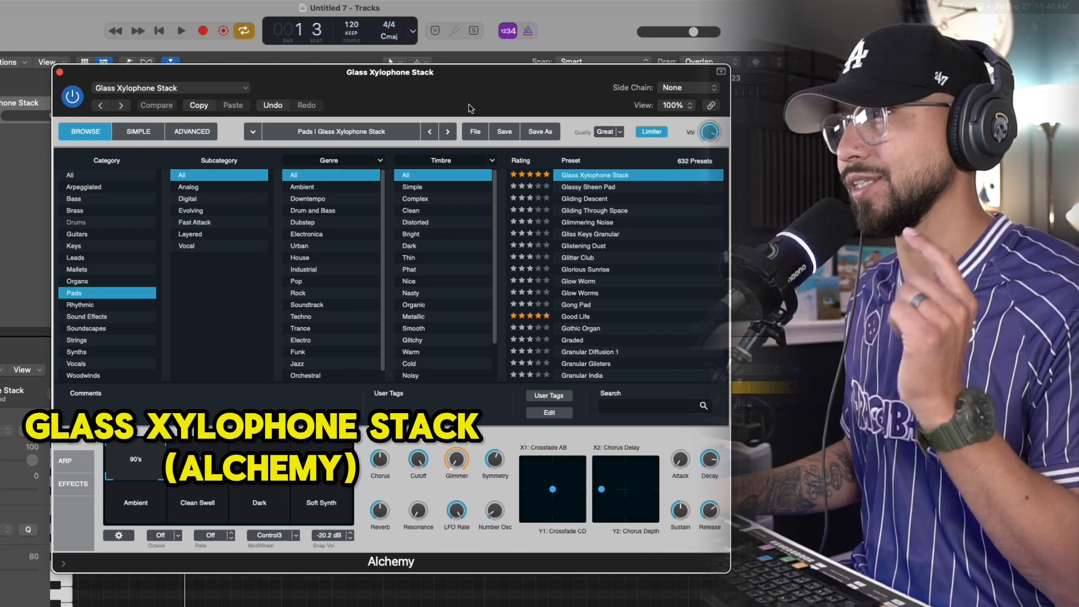
Close the Glass Xylophone Stack instrument window and record a four-bar chord part on that track
{"action": "left_click_drag", "start_coordinate": [471, 106], "coordinate": [475, 123]}
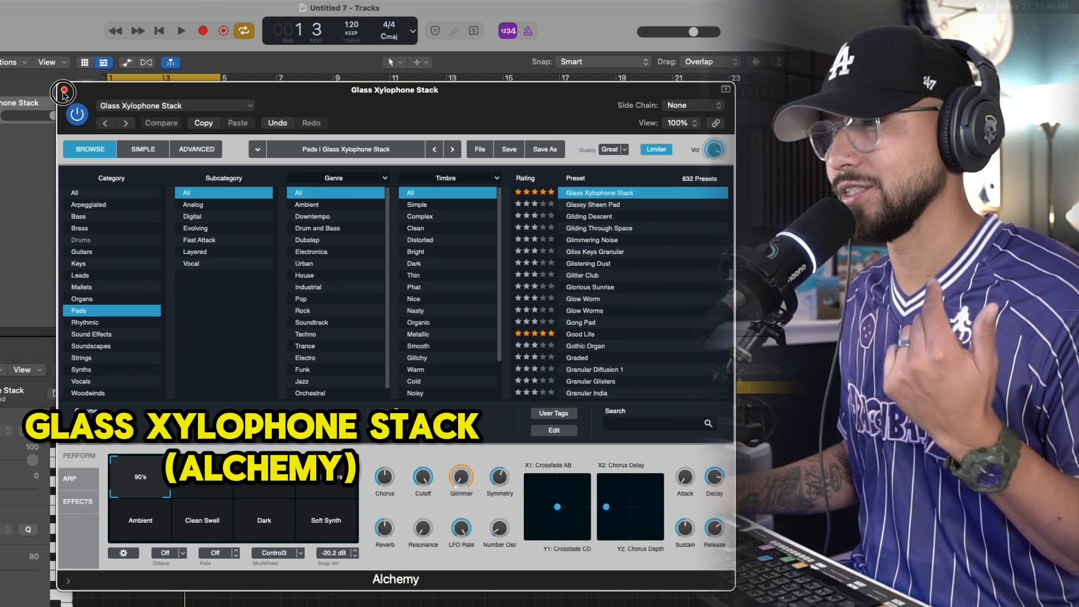
{"action": "left_click", "coordinate": [63, 93]}
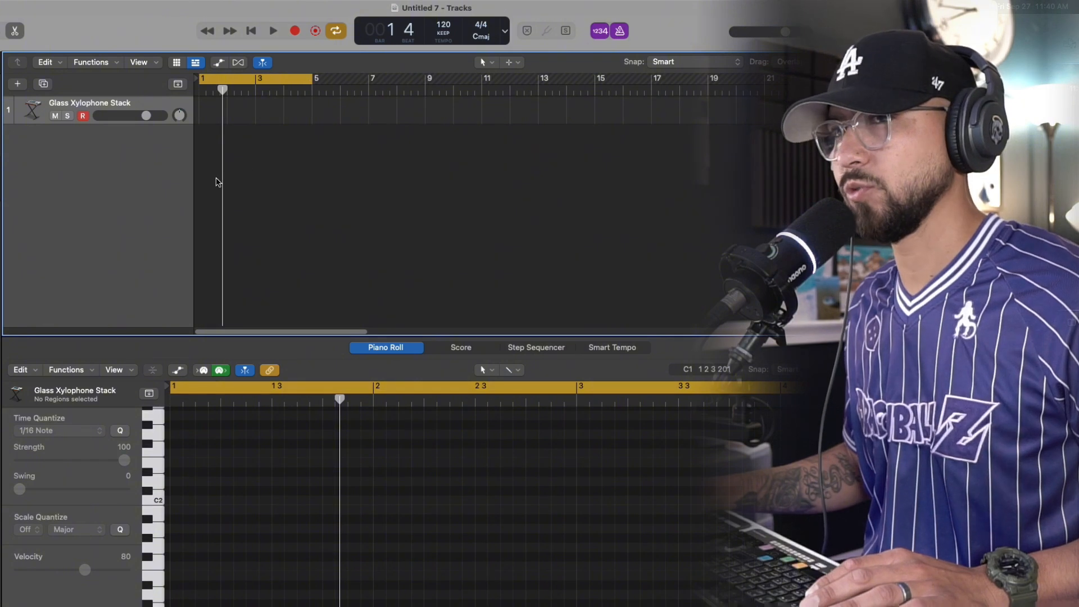
{"action": "left_click", "coordinate": [294, 31]}
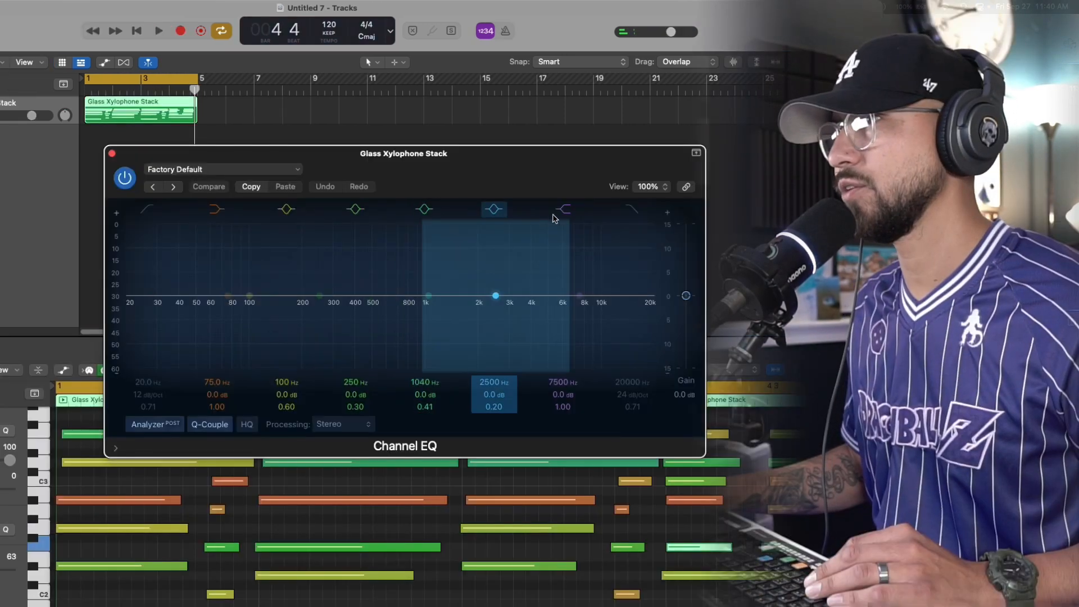
Shape the Glass Xylophone Stack EQ with a high cut near 3900 Hz, a low cut near 77 Hz and a slight low-mid dip
{"action": "left_click_drag", "start_coordinate": [652, 297], "coordinate": [524, 330]}
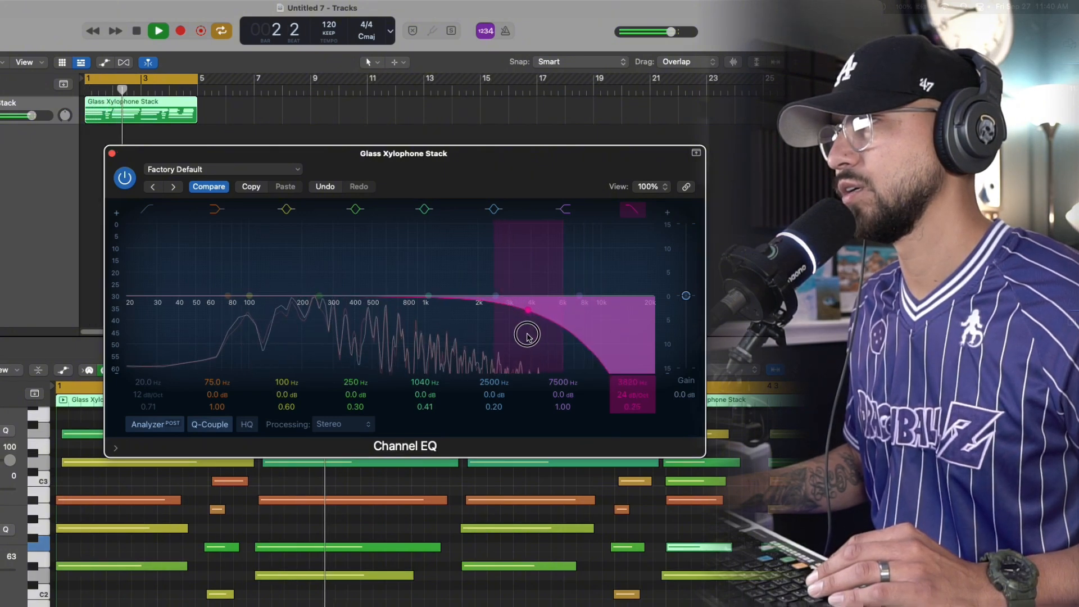
{"action": "left_click", "coordinate": [127, 297]}
{"action": "left_click_drag", "start_coordinate": [128, 293], "coordinate": [231, 313]}
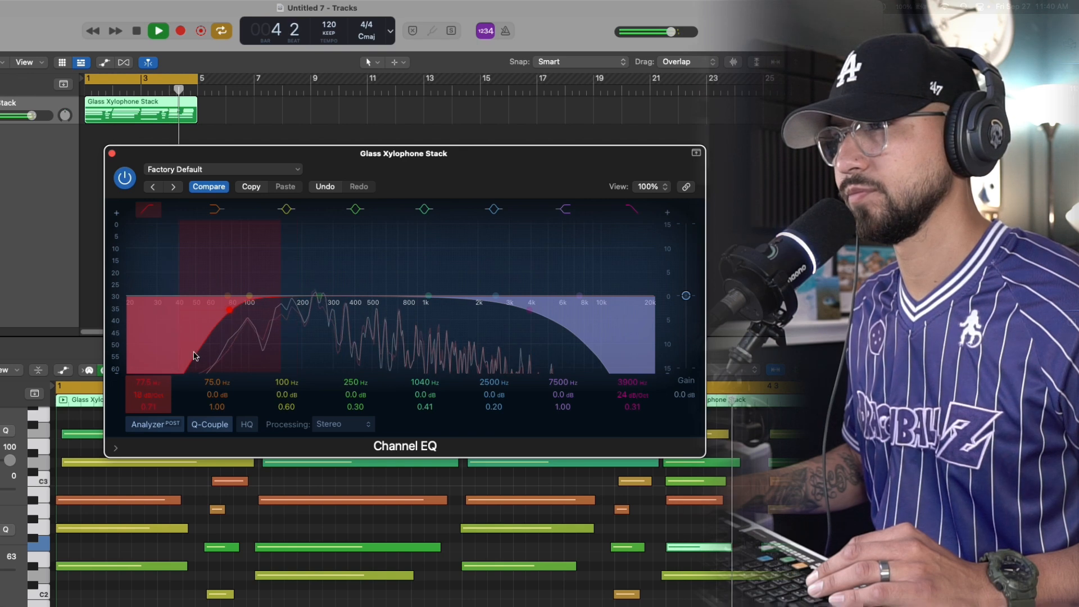
{"action": "left_click_drag", "start_coordinate": [319, 296], "coordinate": [354, 301]}
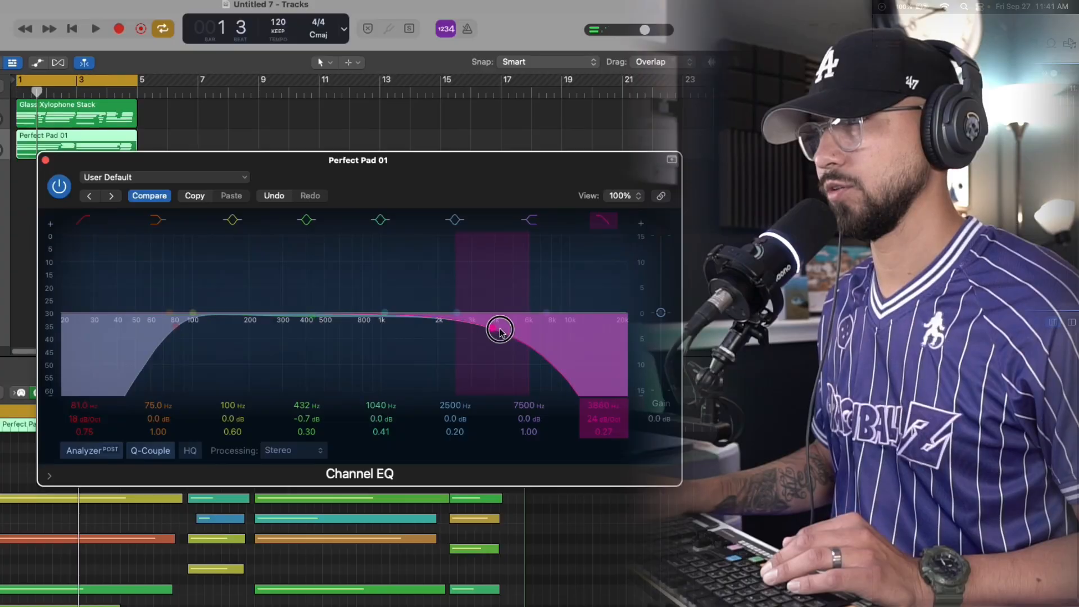
Set the high cut of the Perfect Pad 01 track's Channel EQ to about 6900 Hz and close the EQ
{"action": "left_click_drag", "start_coordinate": [499, 330], "coordinate": [538, 349]}
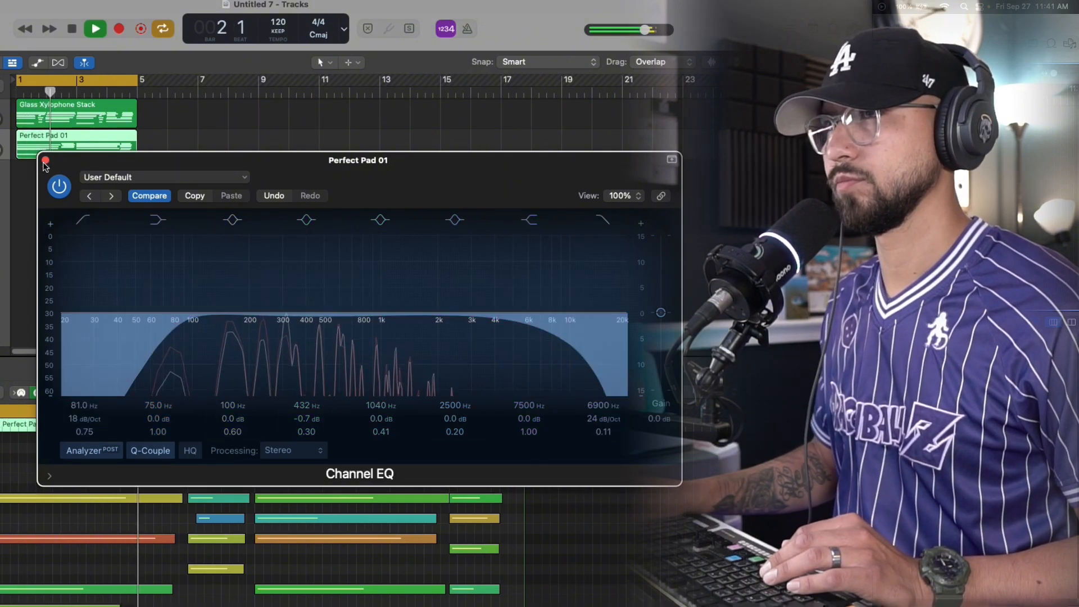
{"action": "left_click", "coordinate": [46, 160]}
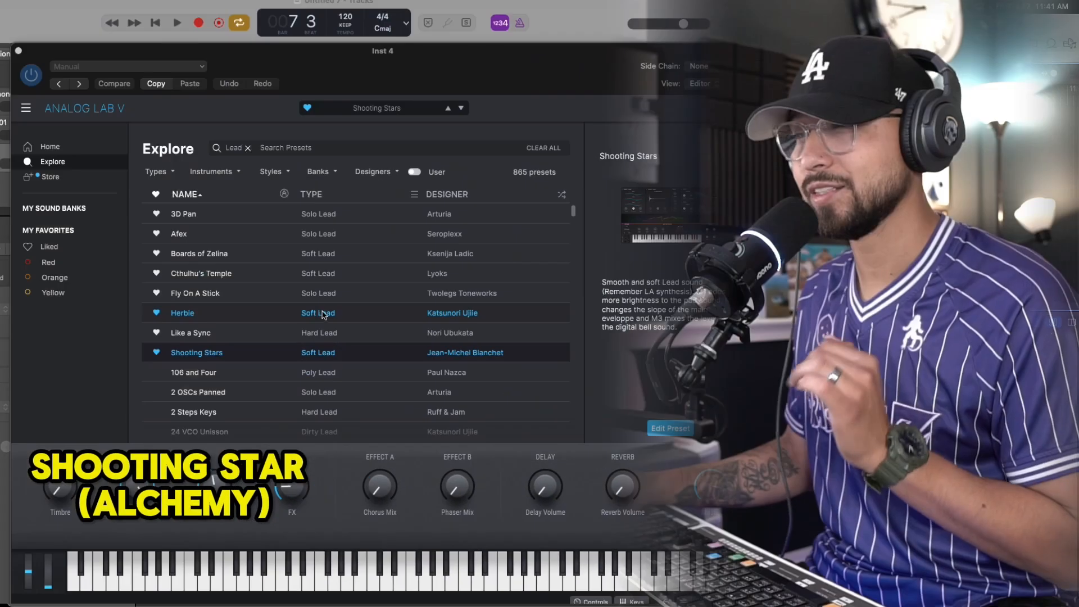
Raise the FX and Reverb Volume amounts of the Shooting Stars lead preset on the Inst 4 track
{"action": "left_click_drag", "start_coordinate": [426, 75], "coordinate": [431, 88]}
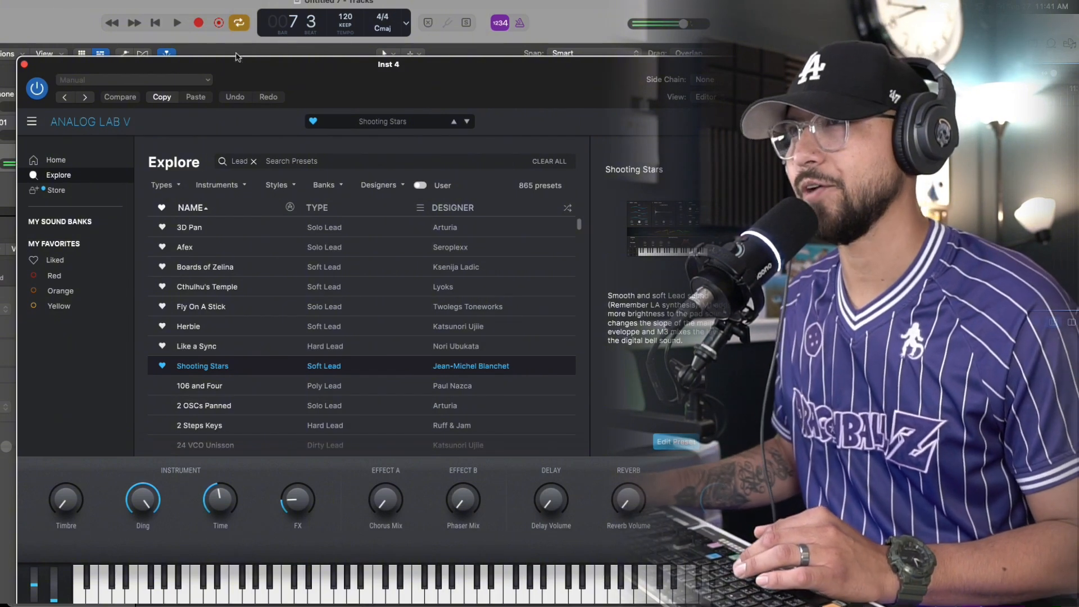
{"action": "left_click_drag", "start_coordinate": [277, 68], "coordinate": [267, 27]}
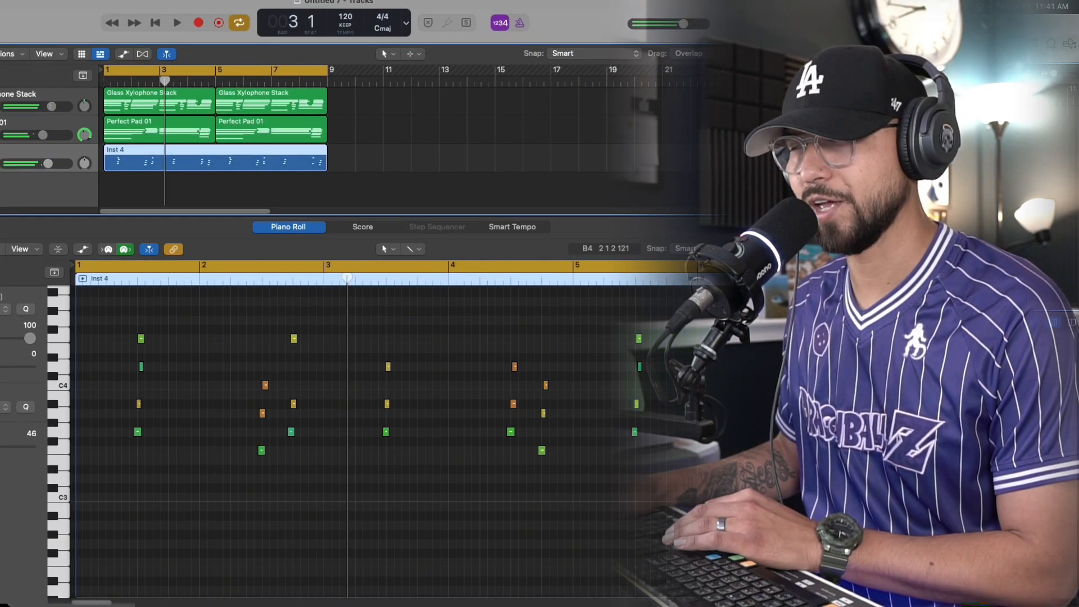
{"action": "key", "text": "v"}
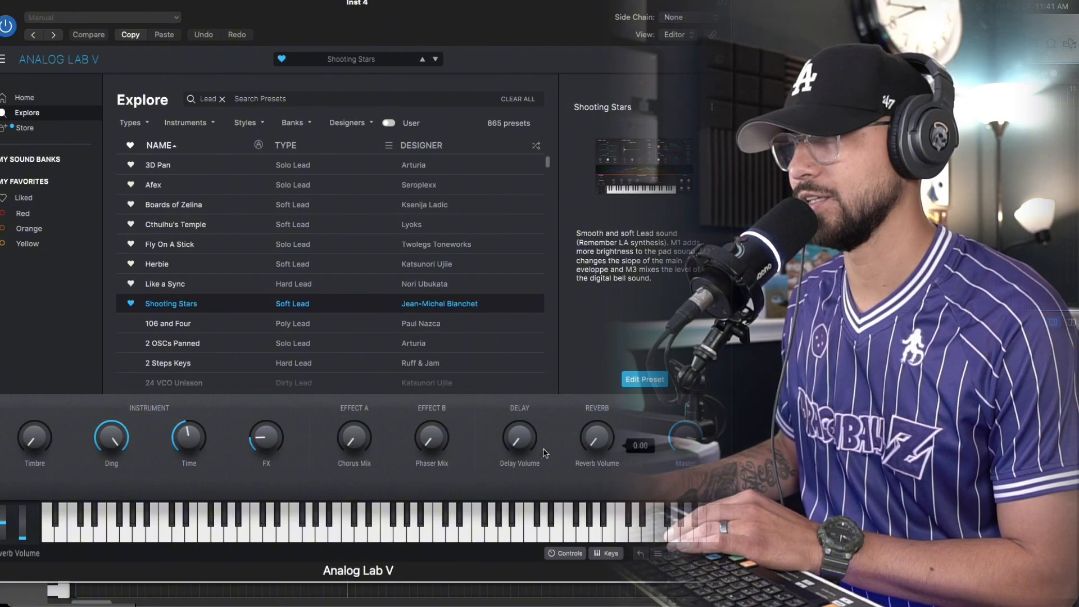
{"action": "left_click_drag", "start_coordinate": [267, 444], "coordinate": [269, 440]}
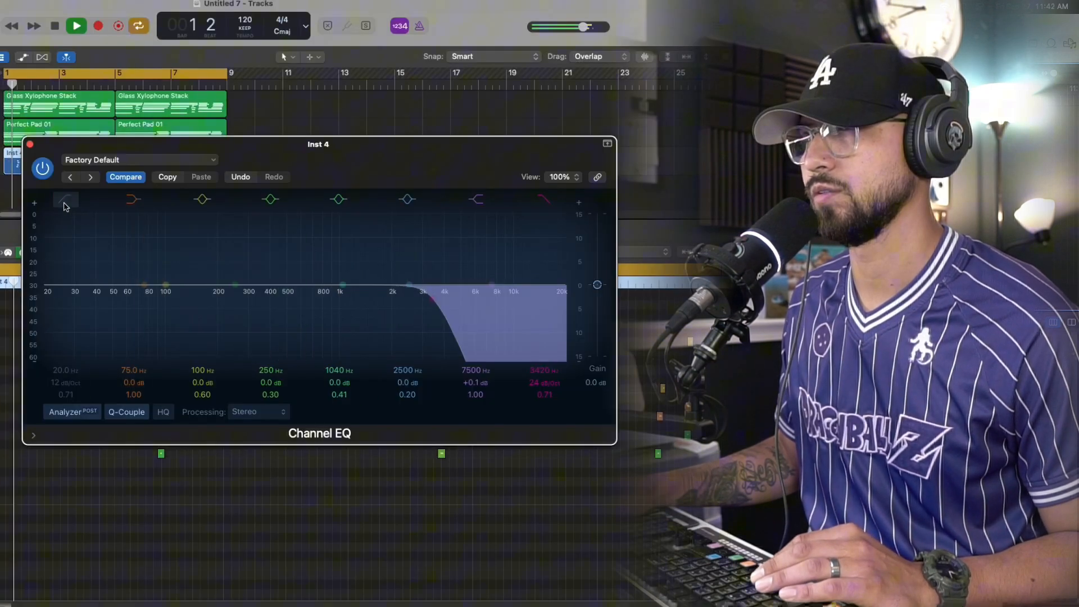
Shape the Inst 4 EQ with a low cut near 136 Hz, a 7000 Hz high cut and a -0.9 dB dip at 900 Hz
{"action": "left_click_drag", "start_coordinate": [61, 289], "coordinate": [188, 293]}
{"action": "left_click_drag", "start_coordinate": [494, 285], "coordinate": [490, 314]}
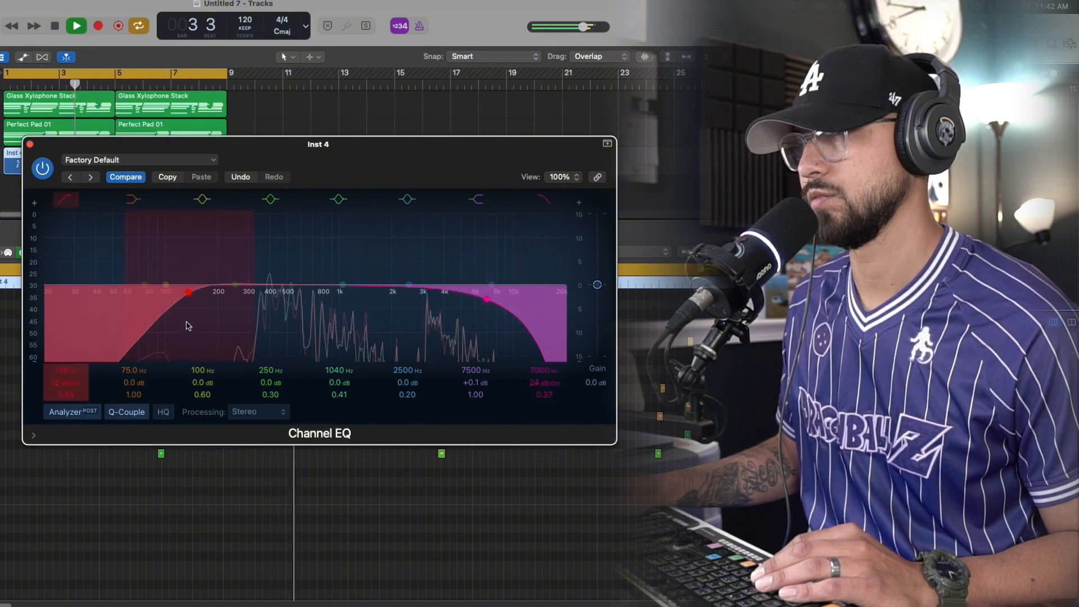
{"action": "left_click_drag", "start_coordinate": [341, 285], "coordinate": [332, 290]}
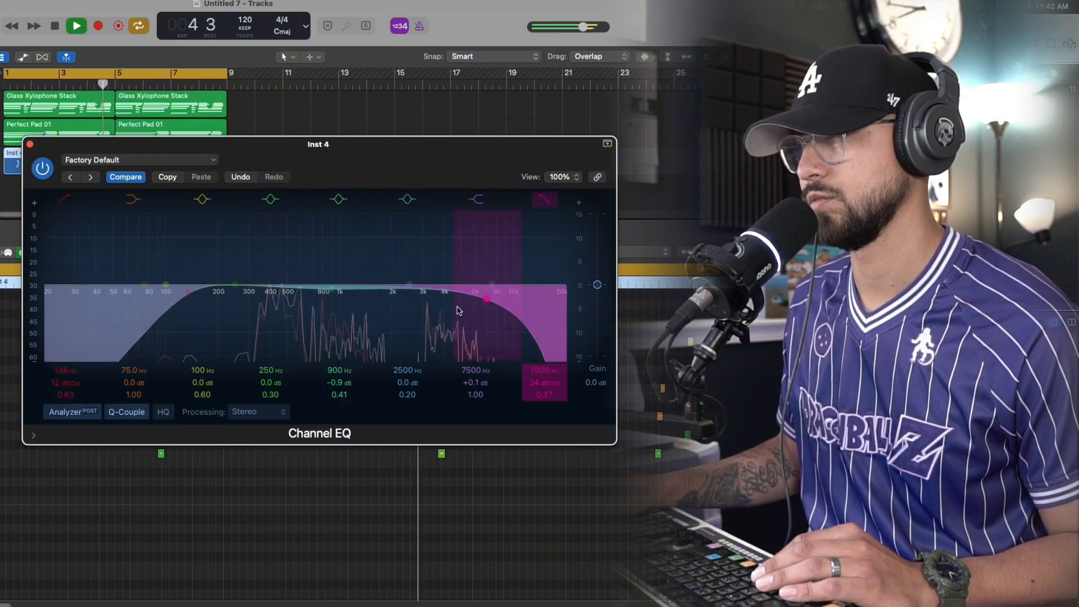
{"action": "left_click_drag", "start_coordinate": [486, 305], "coordinate": [485, 305]}
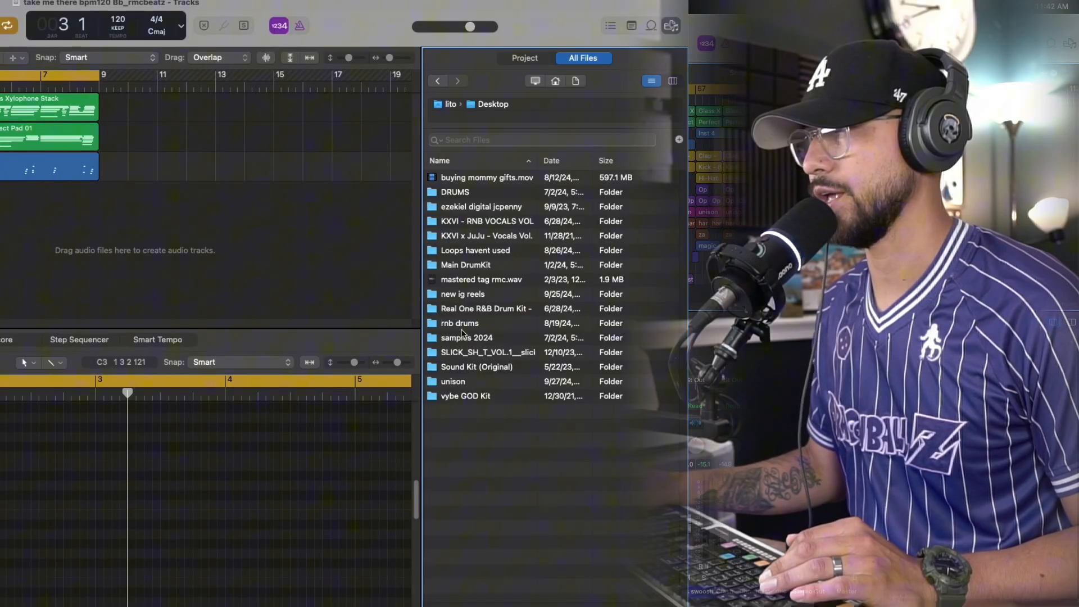
Add Clap - Breathe from the Clap folder of the Real One R&B Drum Kit as a new sampler track
{"action": "double_click", "coordinate": [463, 308]}
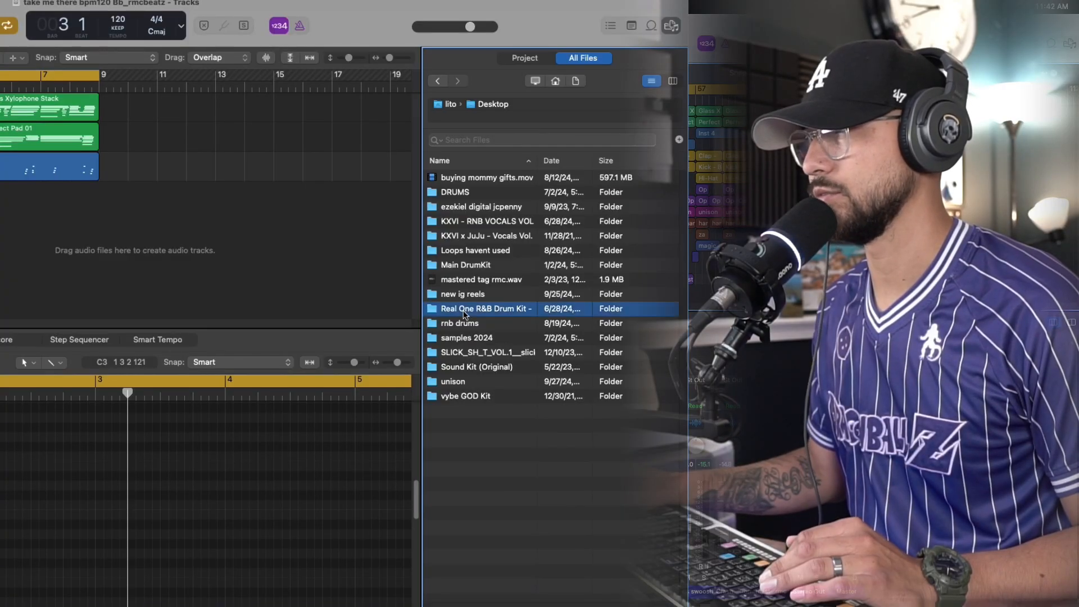
{"action": "double_click", "coordinate": [473, 204]}
{"action": "left_click", "coordinate": [473, 249]}
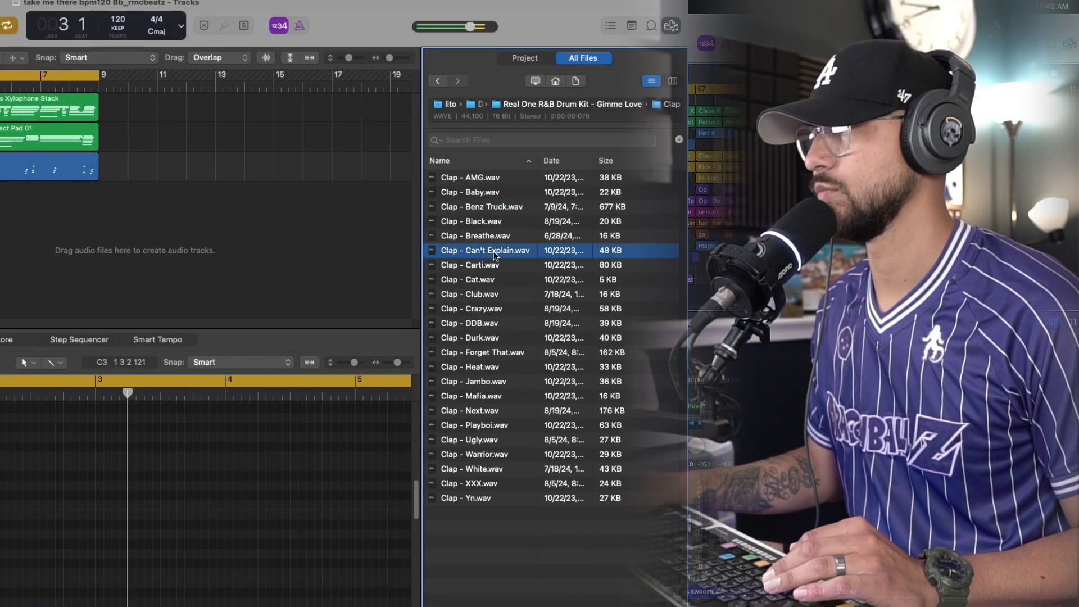
{"action": "left_click_drag", "start_coordinate": [736, 245], "coordinate": [43, 220]}
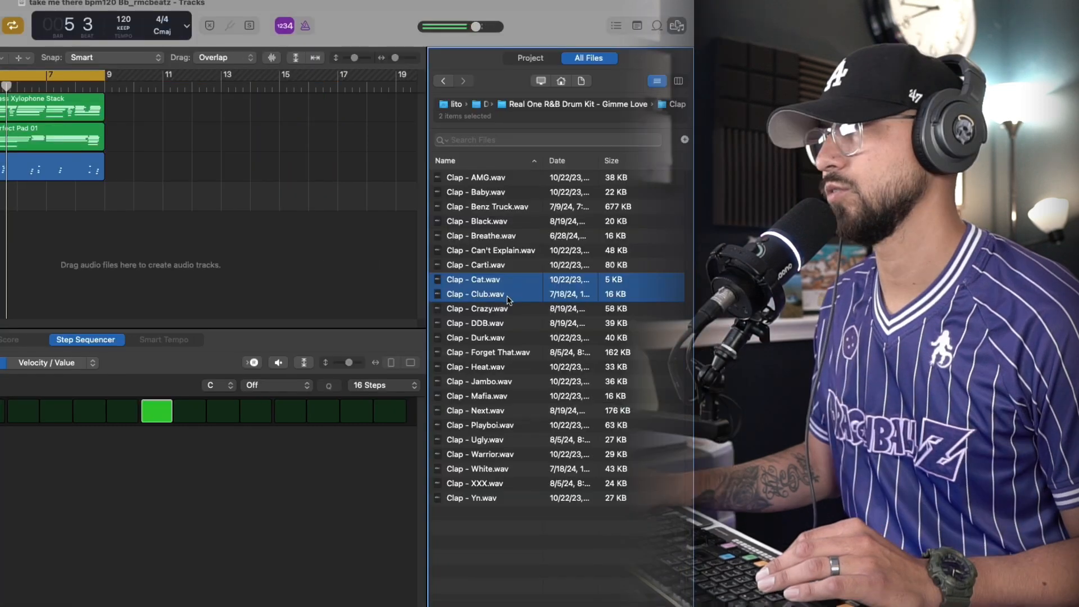
Replace the clap track's sample with Clap - Club.wav and adjust the track's volume while the beat plays
{"action": "left_click", "coordinate": [512, 263]}
{"action": "left_click", "coordinate": [509, 289]}
{"action": "left_click_drag", "start_coordinate": [509, 290], "coordinate": [0, 209]}
{"action": "key", "text": "space"}
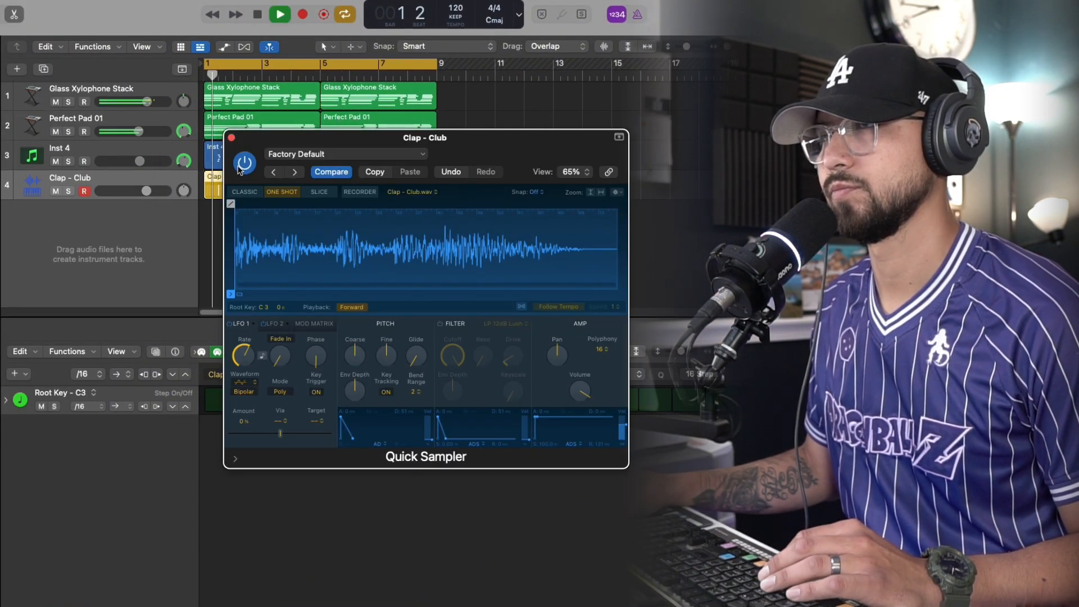
{"action": "left_click", "coordinate": [231, 138]}
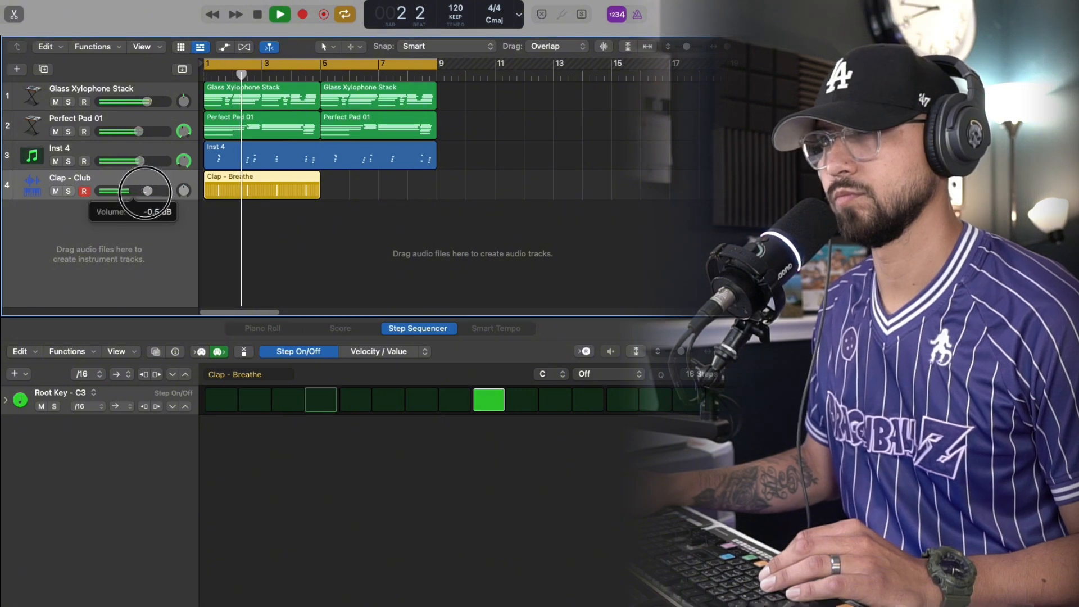
{"action": "left_click_drag", "start_coordinate": [483, 390], "coordinate": [483, 390]}
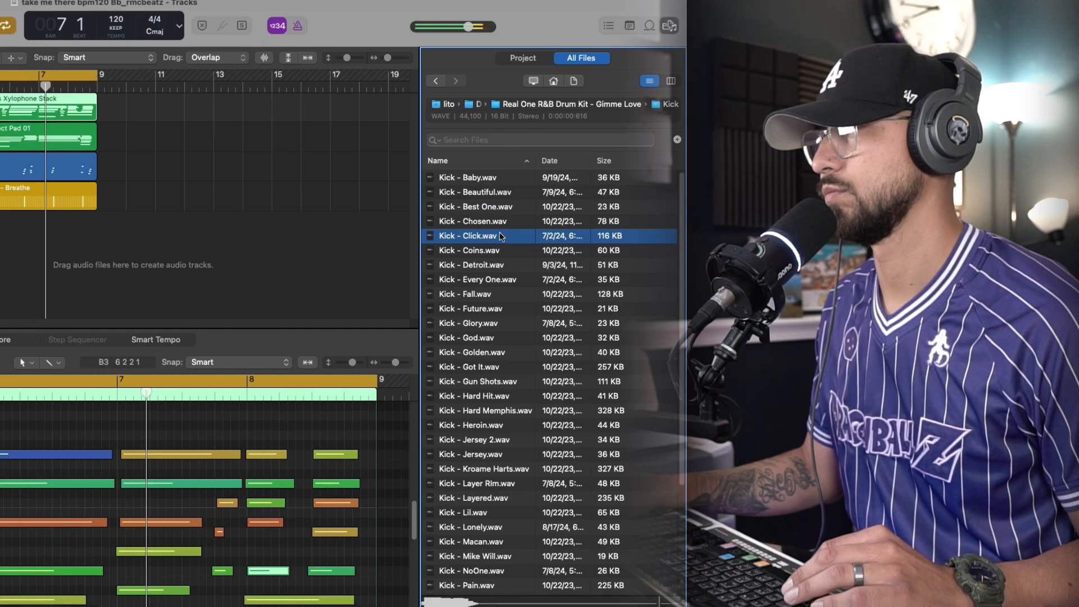
Add Kick - Beautiful.wav as a new track and insert KNOCK Clipper on the stereo output with Soft/Hard at about 80 %
{"action": "left_click_drag", "start_coordinate": [495, 195], "coordinate": [116, 223]}
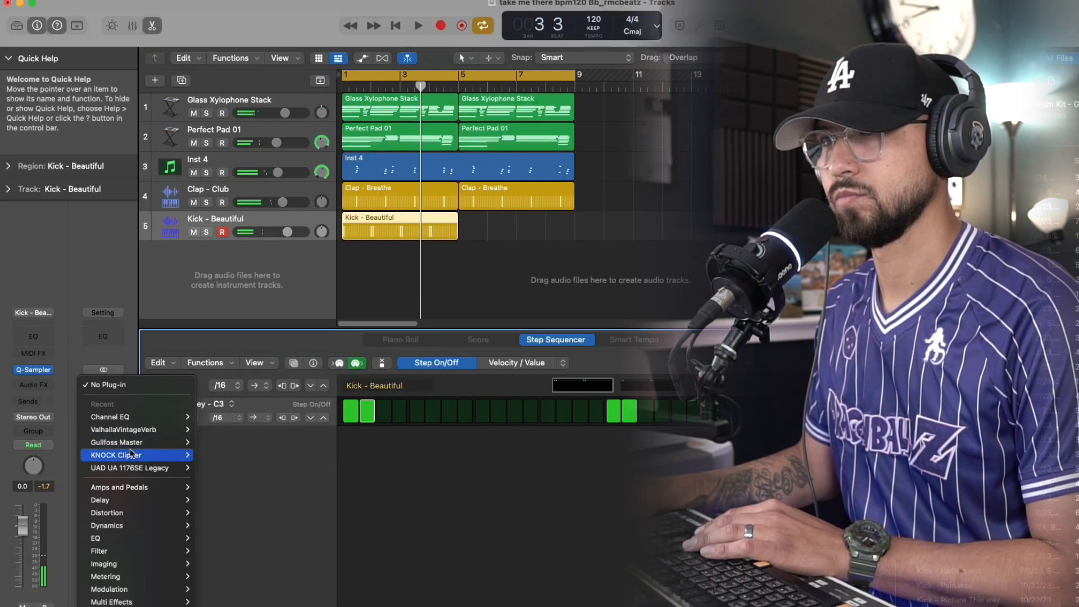
{"action": "mouse_move", "coordinate": [130, 453]}
{"action": "left_click", "coordinate": [213, 454]}
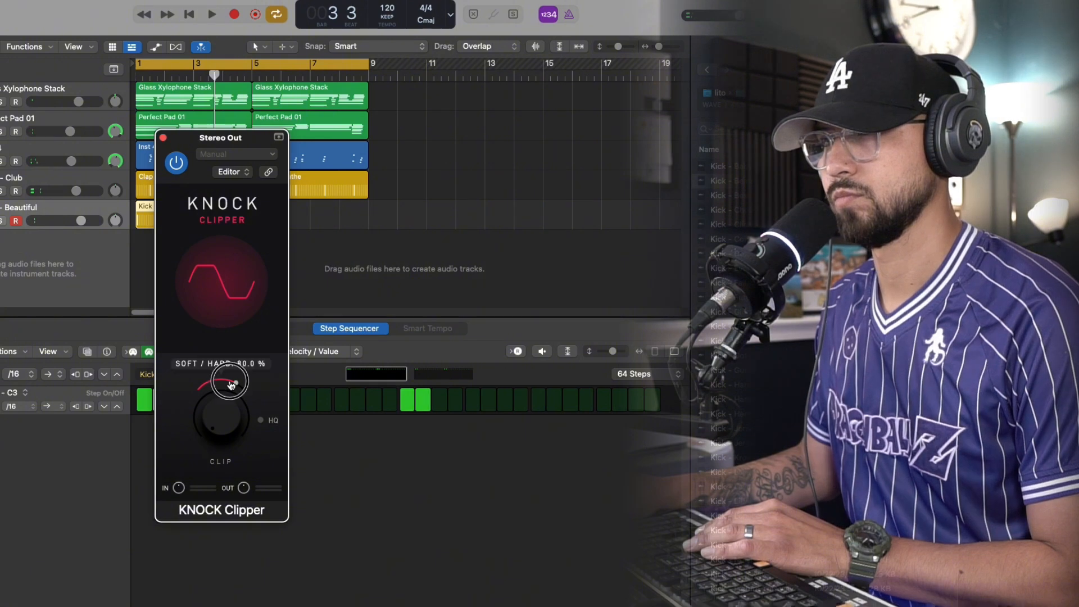
{"action": "left_click_drag", "start_coordinate": [231, 385], "coordinate": [231, 382]}
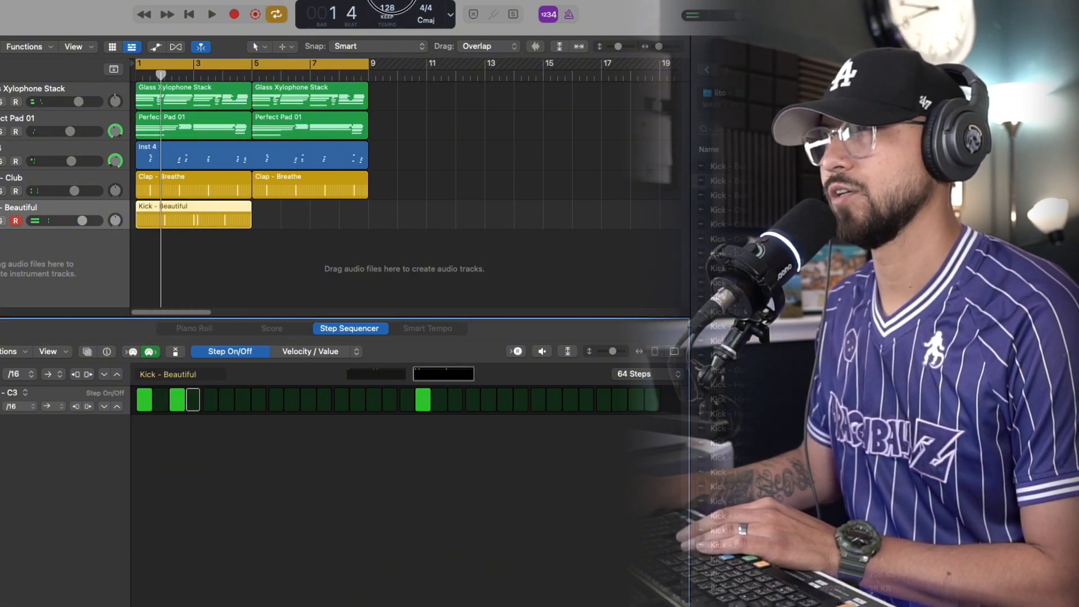
Try the beat at 140 BPM, and settle on a project tempo of 90 BPM
{"action": "left_click_drag", "start_coordinate": [389, 8], "coordinate": [392, 0]}
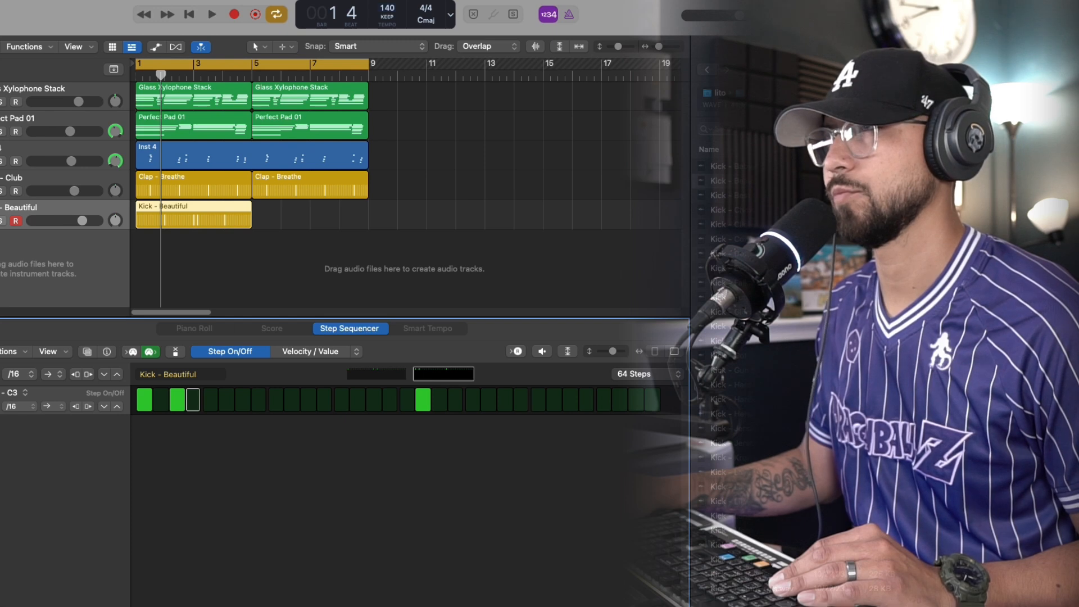
{"action": "key", "text": "space"}
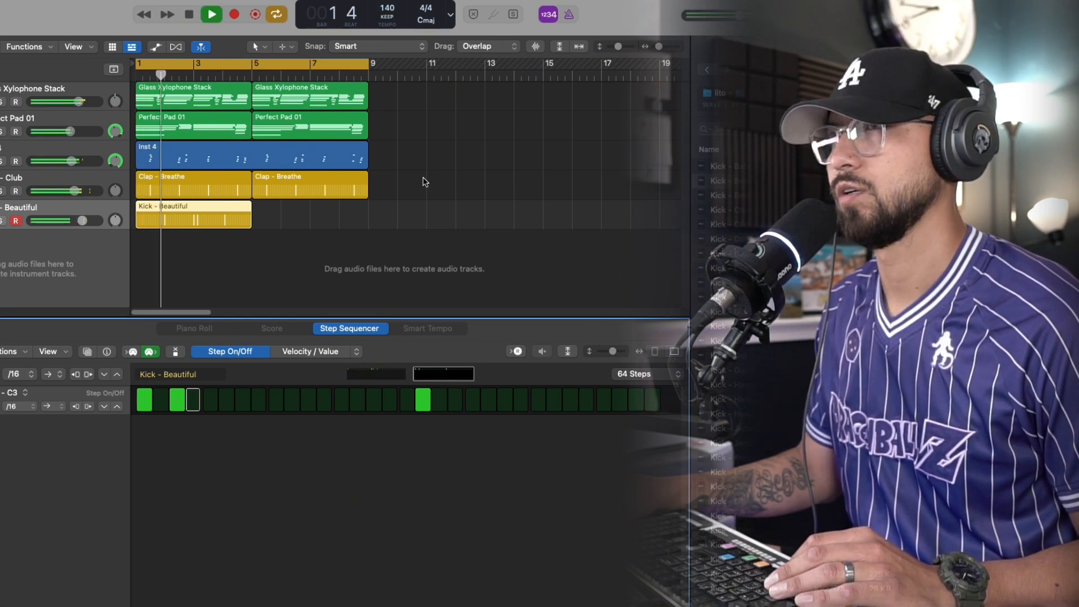
{"action": "left_click", "coordinate": [389, 13]}
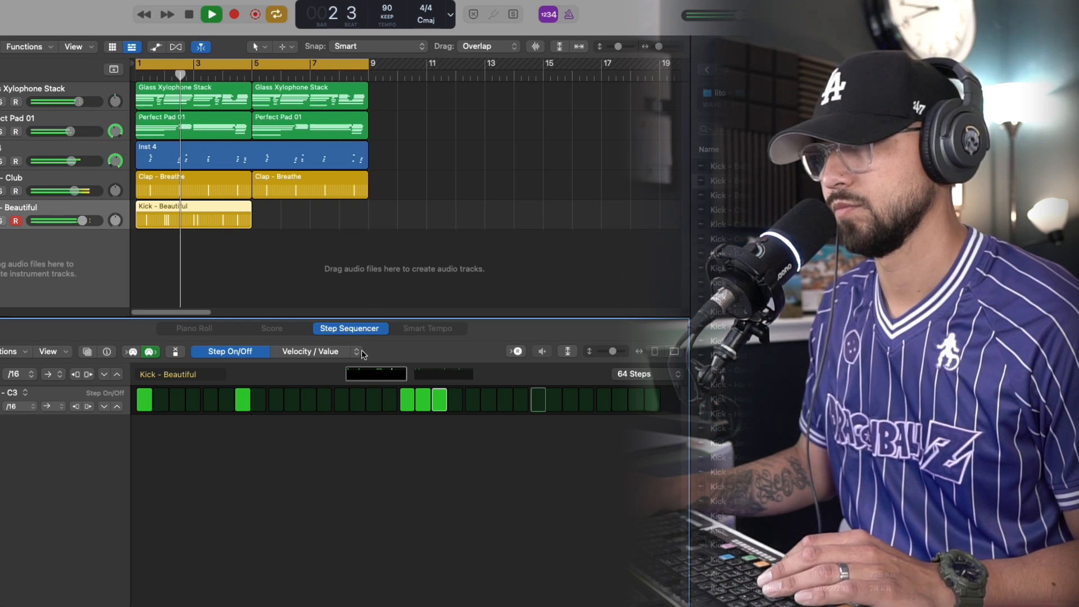
Rework the first clap region's pattern, replacing the hit on step 9 with hits on steps 5 and 13
{"action": "key", "text": "space"}
{"action": "left_click", "coordinate": [307, 352]}
{"action": "left_click", "coordinate": [250, 352]}
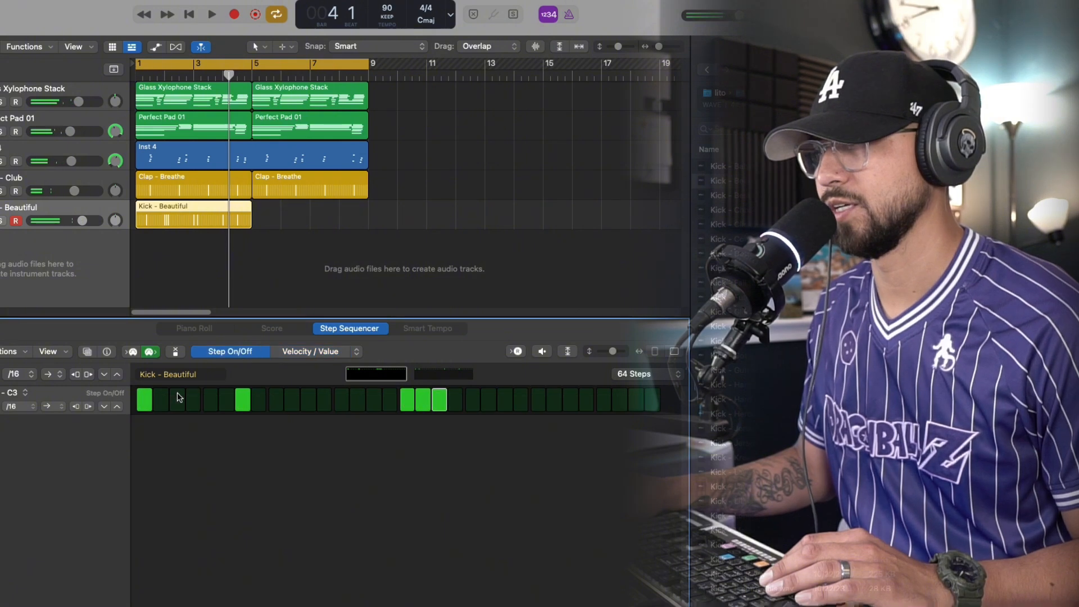
{"action": "left_click", "coordinate": [189, 194]}
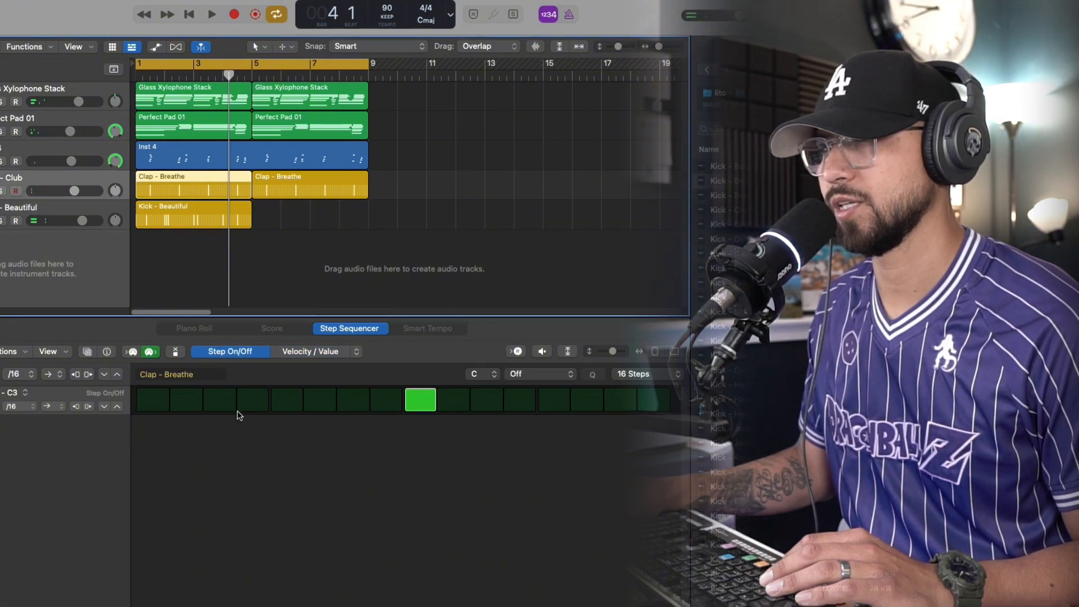
{"action": "left_click", "coordinate": [419, 402]}
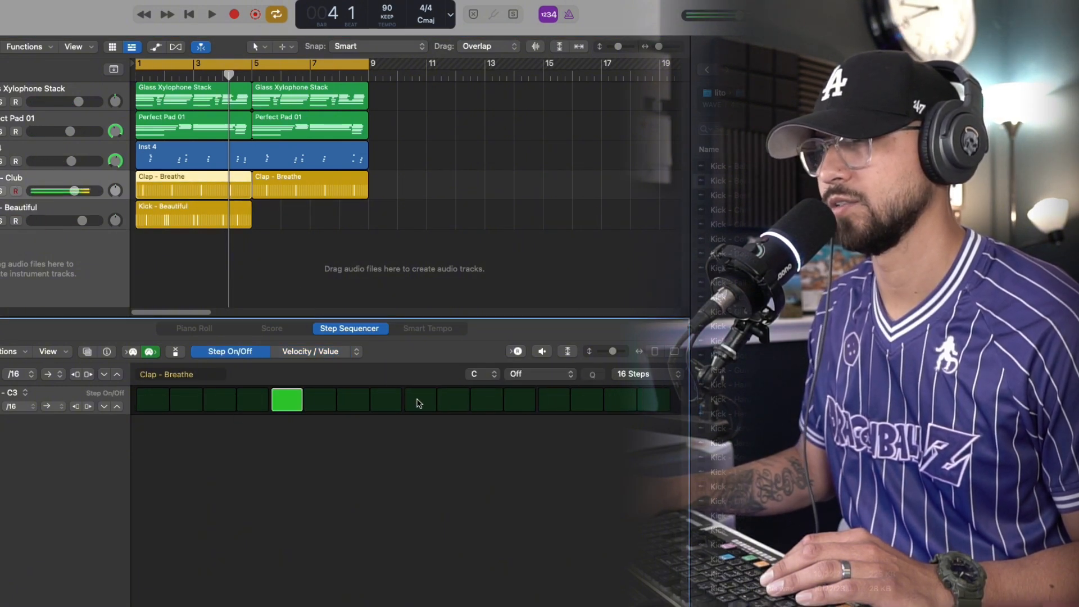
{"action": "key", "text": "space"}
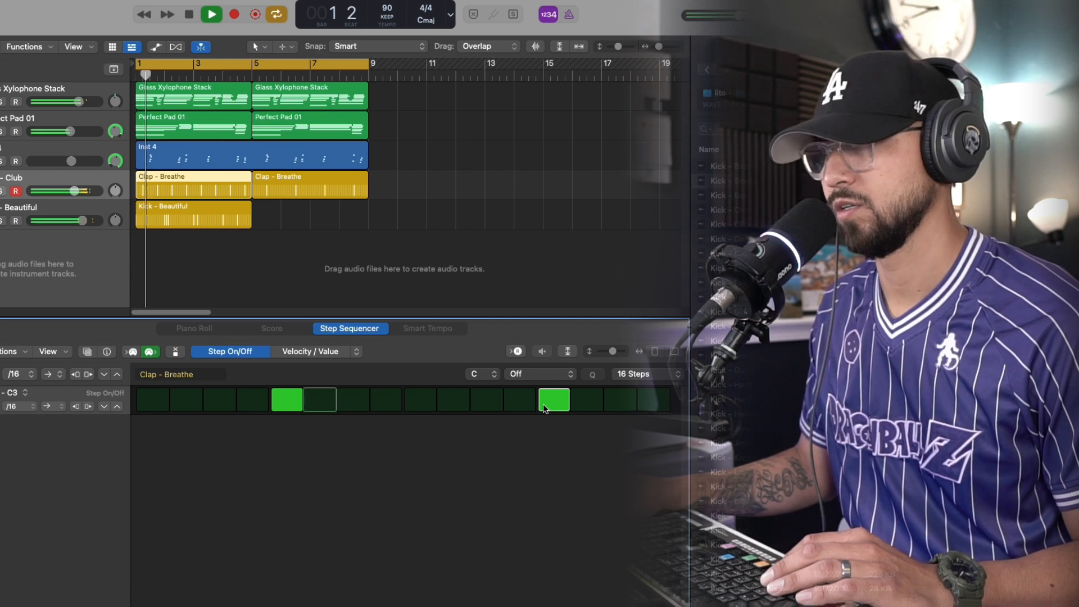
Edit the Kick - Beautiful pattern to hit on steps 1, 2, 8, 11, 17 and 18, and show the pattern's second half
{"action": "left_click", "coordinate": [456, 401]}
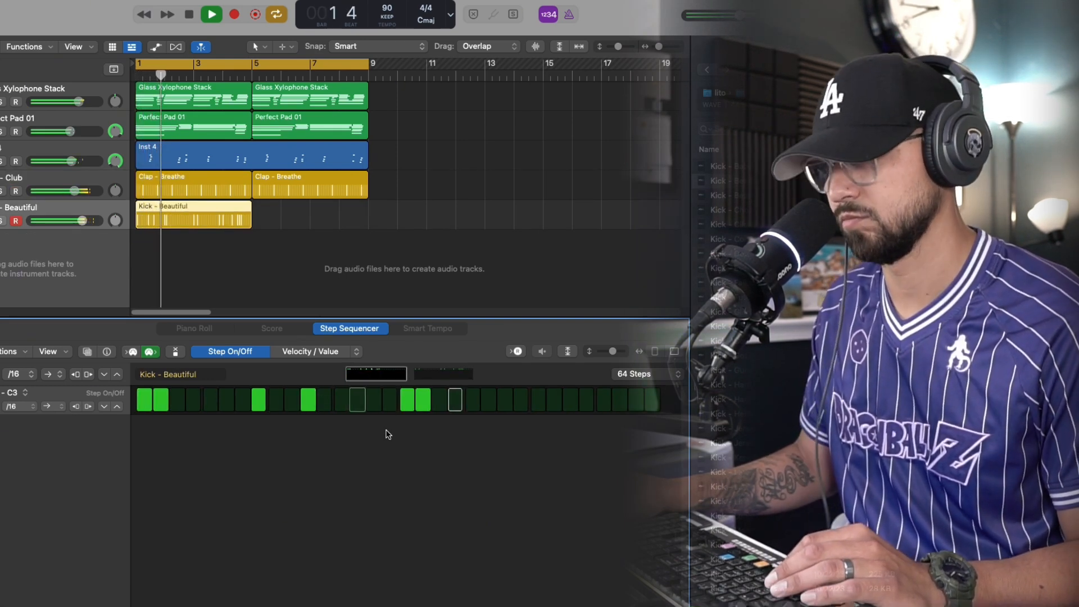
{"action": "left_click", "coordinate": [439, 379]}
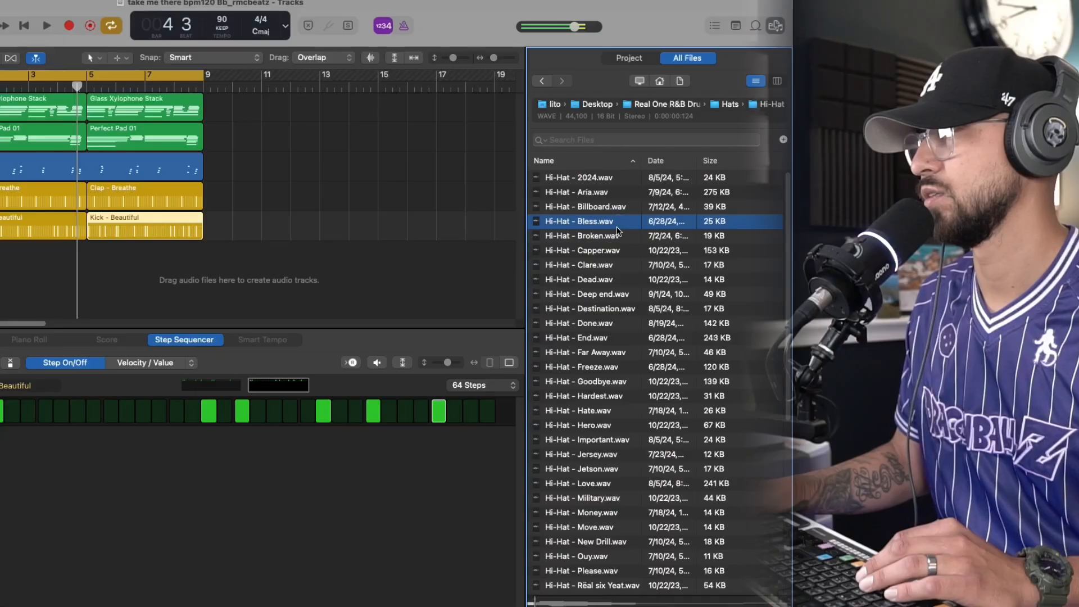
Add Hi-Hat - Broken.wav as a new track, fill all 16 steps of its pattern and play the beat from the start
{"action": "left_click_drag", "start_coordinate": [617, 231], "coordinate": [139, 220]}
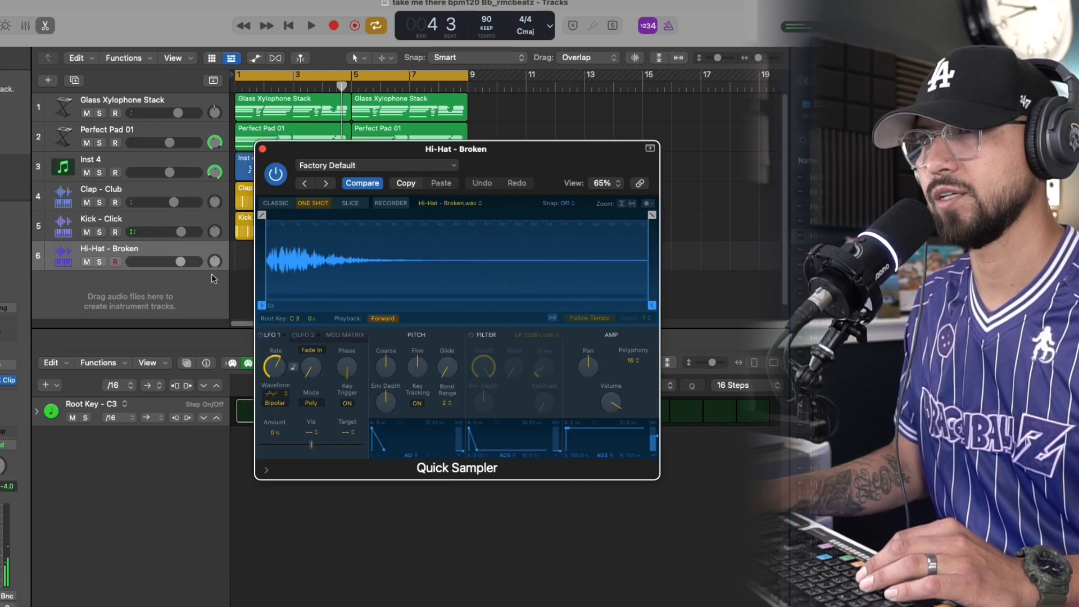
{"action": "left_click", "coordinate": [263, 148]}
{"action": "left_click", "coordinate": [260, 417]}
{"action": "left_click_drag", "start_coordinate": [308, 417], "coordinate": [801, 408]}
{"action": "left_click_drag", "start_coordinate": [376, 268], "coordinate": [287, 264]}
{"action": "key", "text": "Return"}
{"action": "key", "text": "space"}
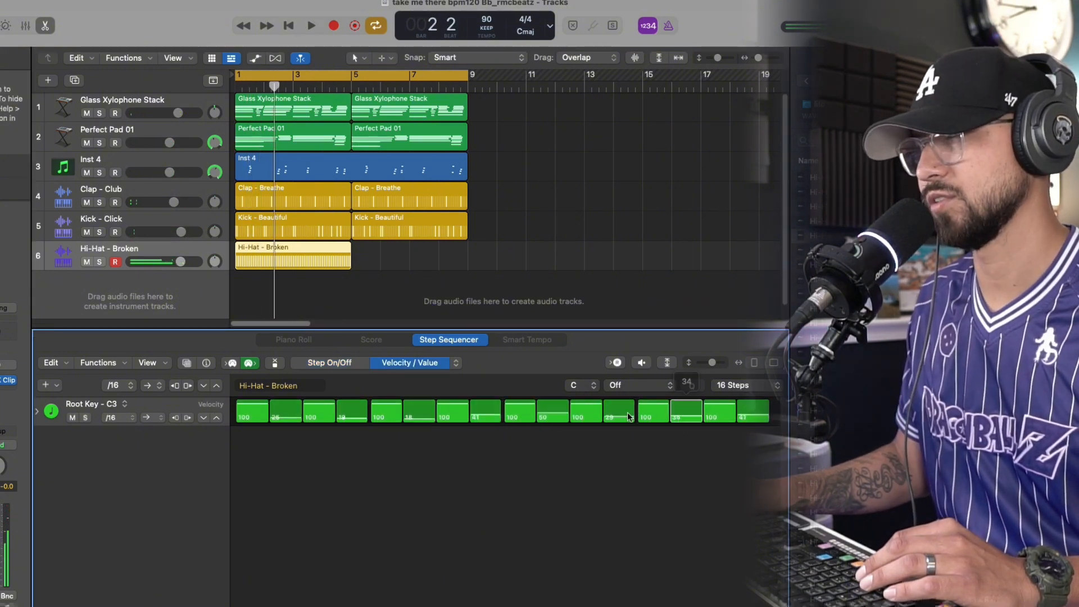
Lower the velocities of the even-numbered hi-hat steps, bringing step 8 down to 1 and step 10 to 8
{"action": "left_click_drag", "start_coordinate": [628, 416], "coordinate": [629, 415]}
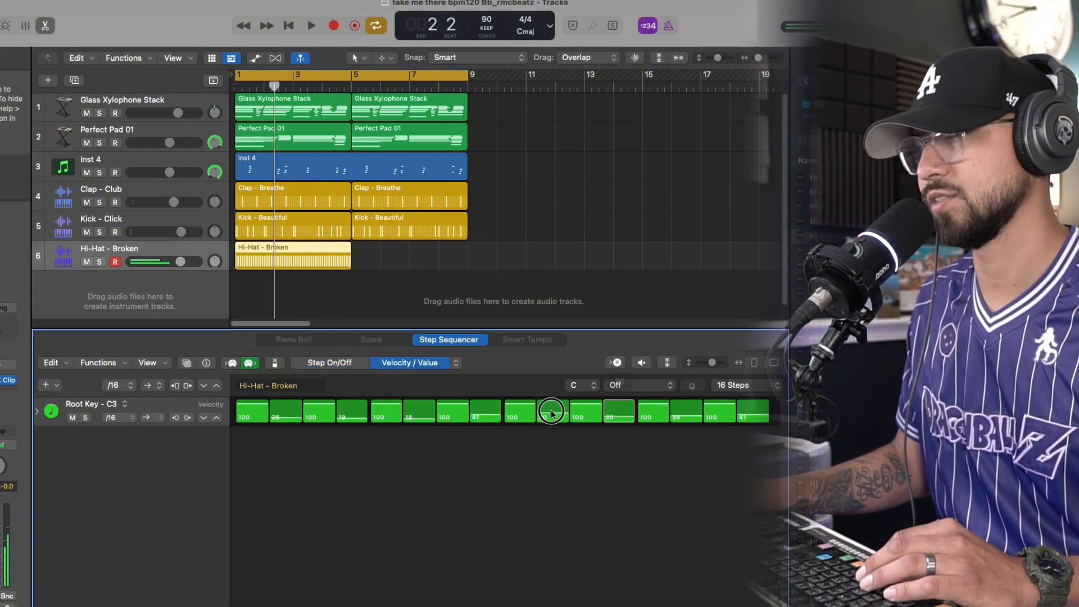
{"action": "left_click_drag", "start_coordinate": [550, 410], "coordinate": [550, 421]}
{"action": "left_click_drag", "start_coordinate": [486, 410], "coordinate": [489, 428]}
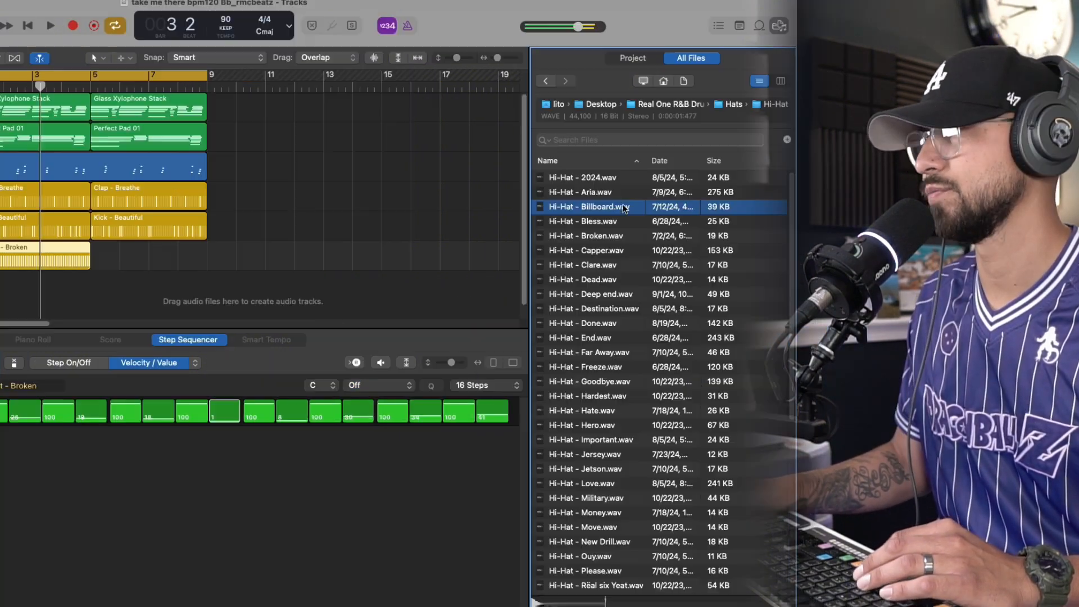
Replace the hi-hat track's sample with Hi-Hat - Billboard.wav, close the sampler and play the beat
{"action": "left_click_drag", "start_coordinate": [618, 207], "coordinate": [176, 259]}
{"action": "key", "text": "space"}
{"action": "left_click", "coordinate": [257, 149]}
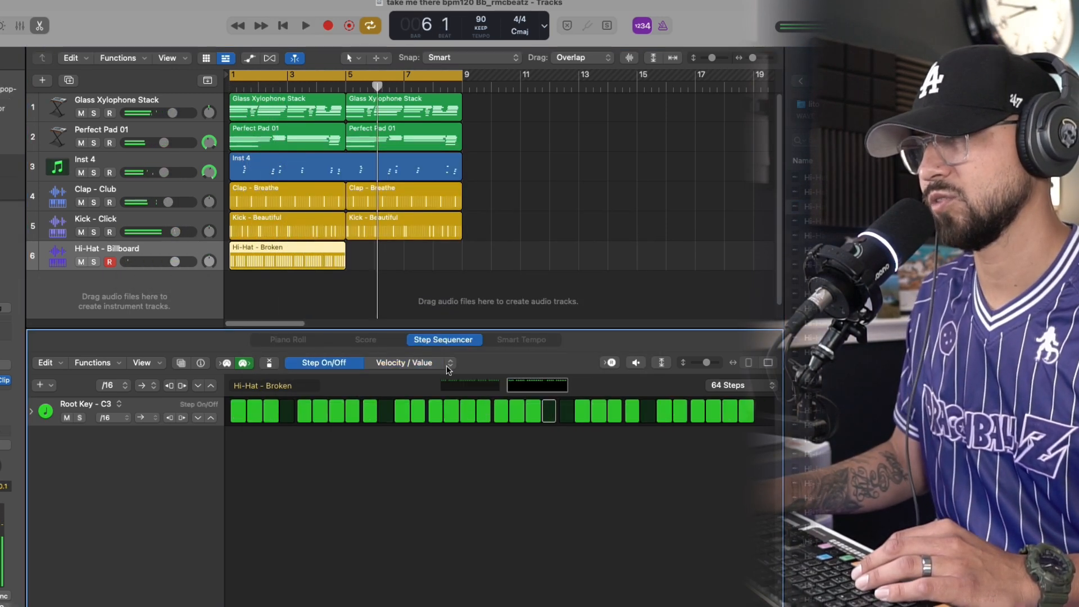
Apply a note repeat of 2 to a step of the 64-step hi-hat pattern and play the beat
{"action": "left_click", "coordinate": [453, 365]}
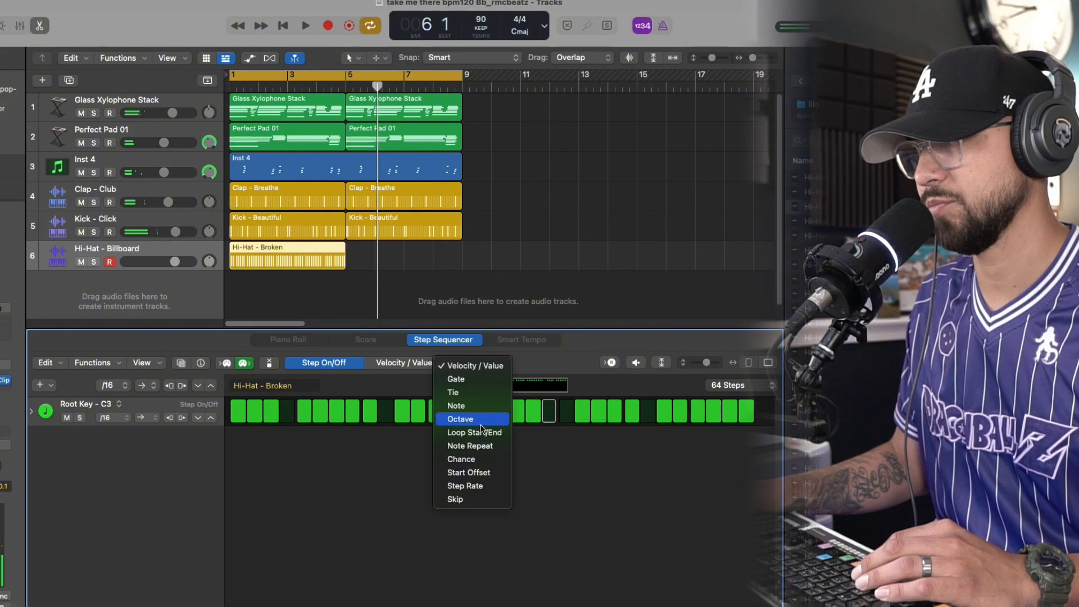
{"action": "left_click", "coordinate": [470, 446]}
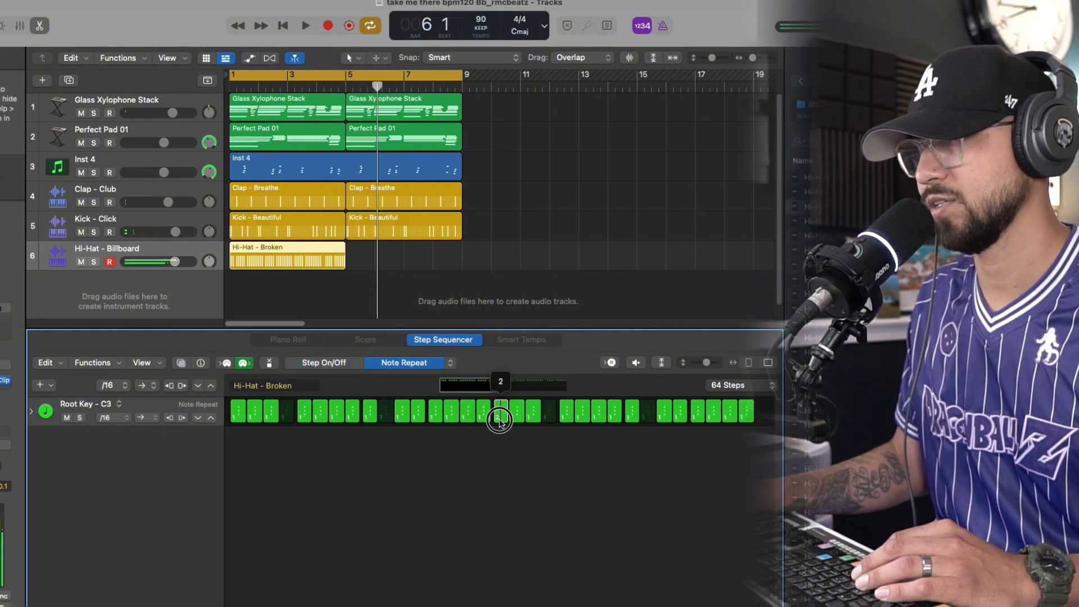
{"action": "key", "text": "space"}
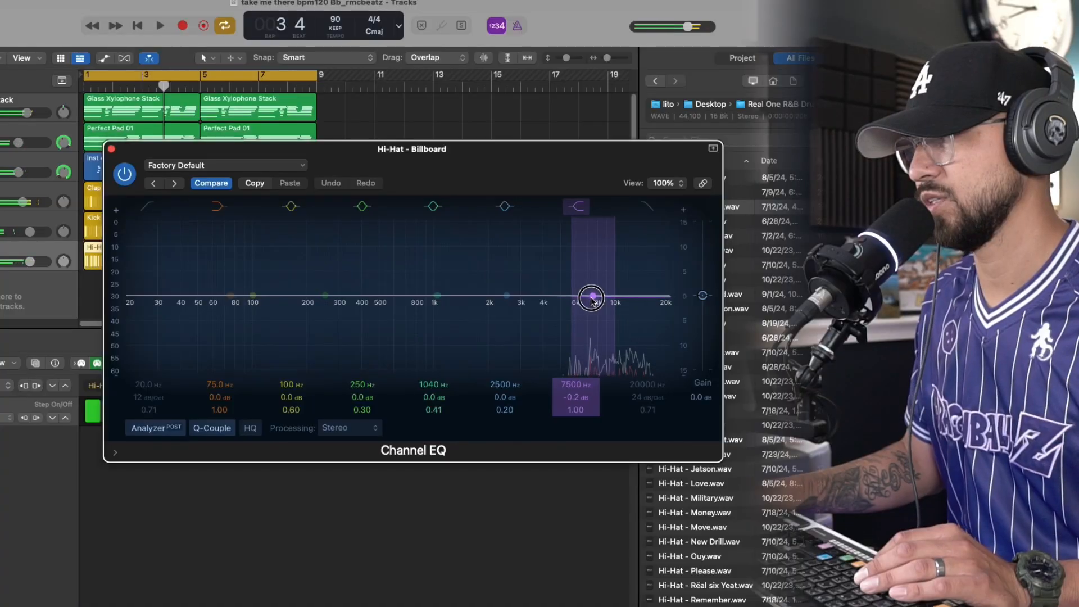
Cut the Hi-Hat - Billboard track's highs with Channel EQ's high shelf, about -1.8 dB at 7100 Hz, while playing the beat
{"action": "left_click_drag", "start_coordinate": [590, 298], "coordinate": [596, 303]}
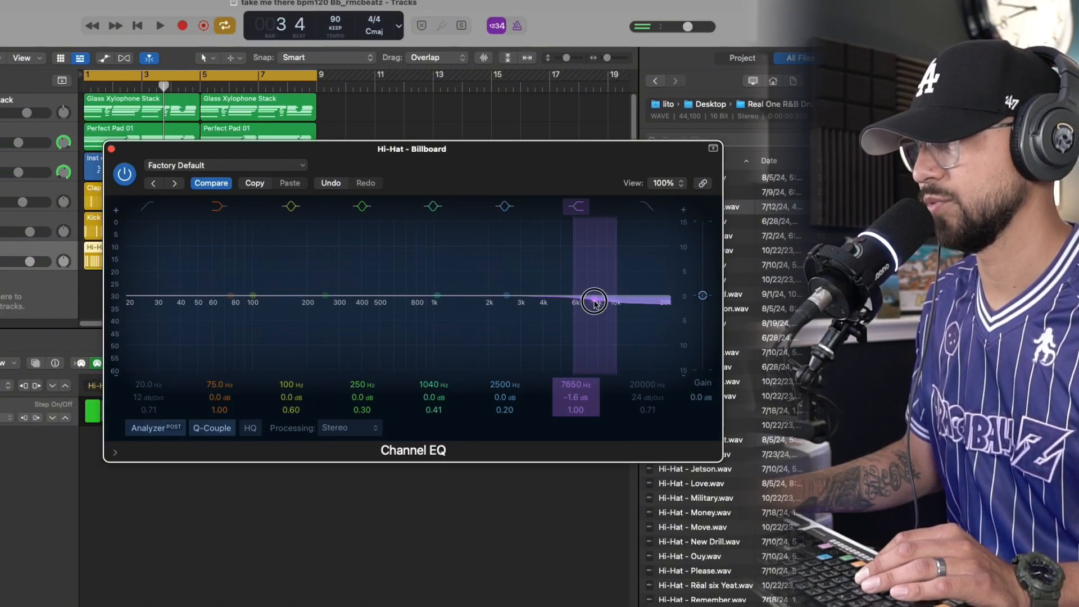
{"action": "key", "text": "space"}
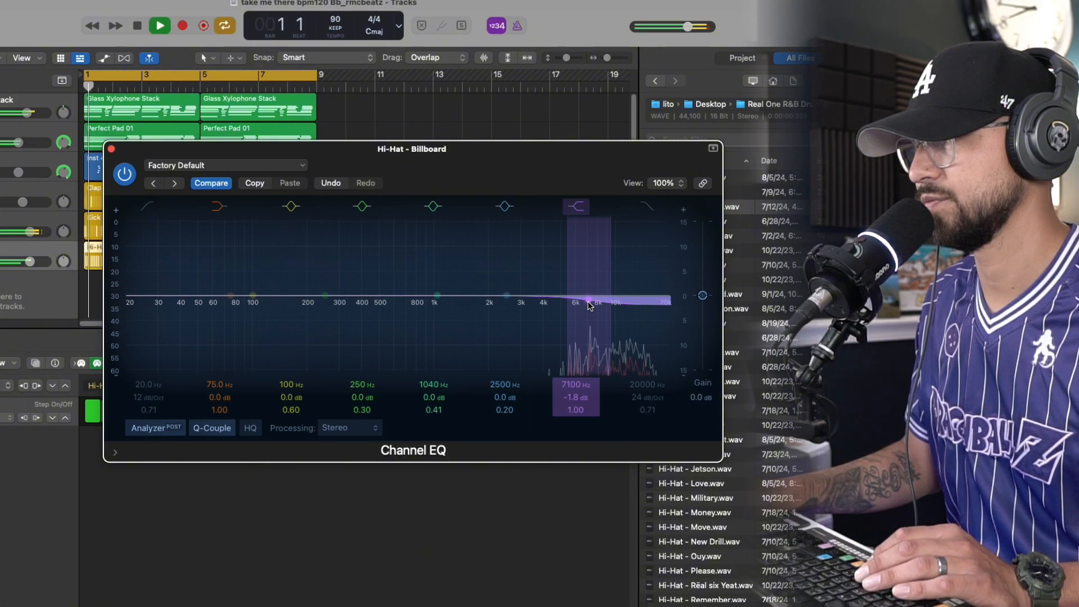
{"action": "left_click_drag", "start_coordinate": [592, 302], "coordinate": [591, 302]}
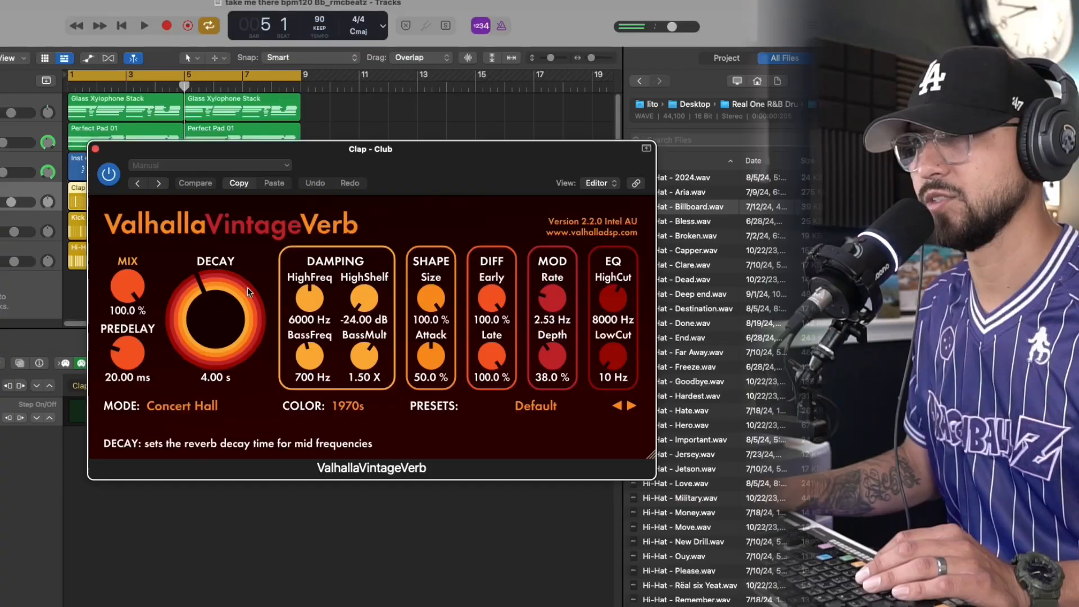
Apply ValhallaVintageVerb reverb to the Clap - Club track and play the beat with it
{"action": "left_click", "coordinate": [107, 306]}
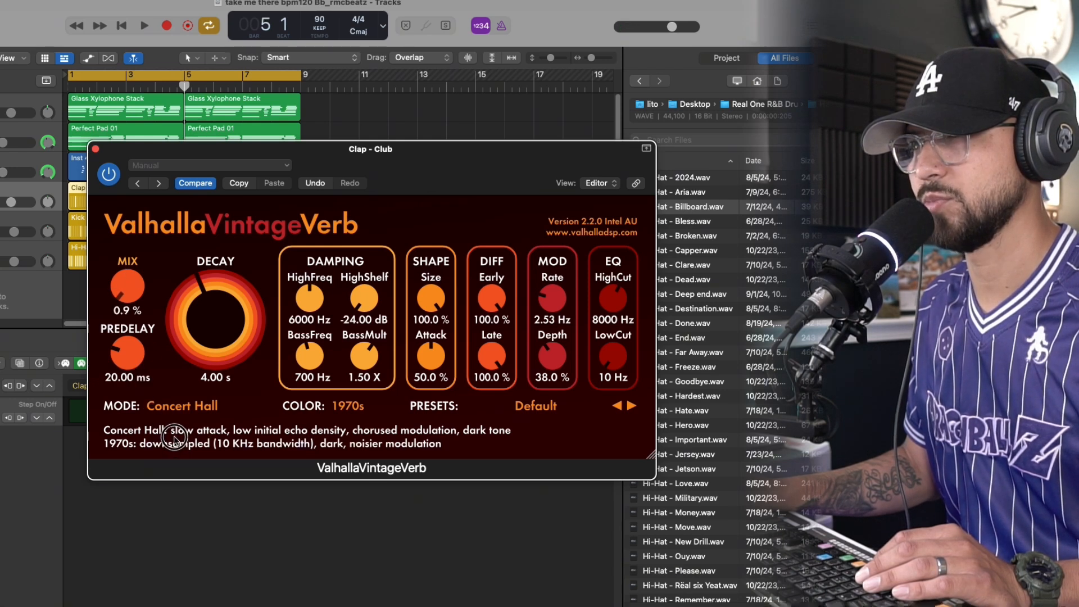
{"action": "key", "text": "space"}
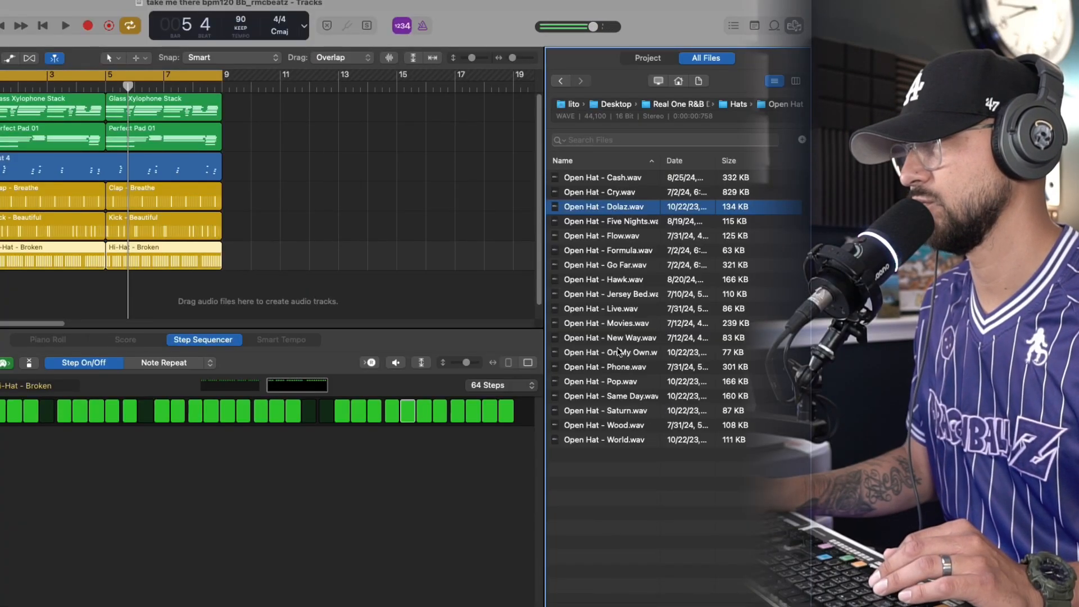
Add Open Hat - Movies.wav as a new track, record a two-bar part, and repeat its region across all eight bars
{"action": "left_click", "coordinate": [620, 338]}
{"action": "left_click_drag", "start_coordinate": [620, 323], "coordinate": [138, 216]}
{"action": "key", "text": "r"}
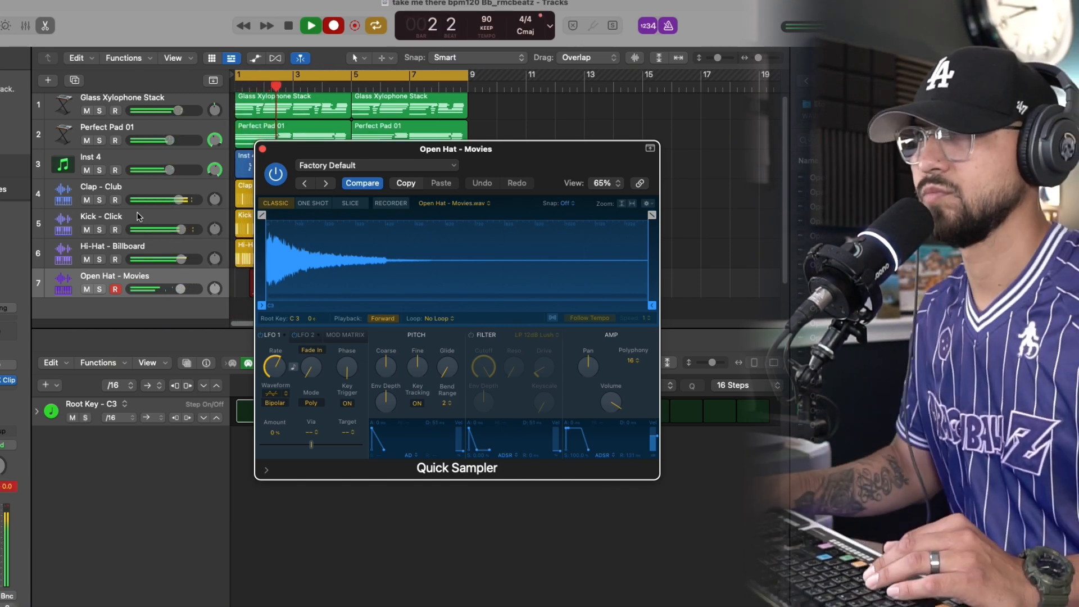
{"action": "left_click", "coordinate": [262, 149]}
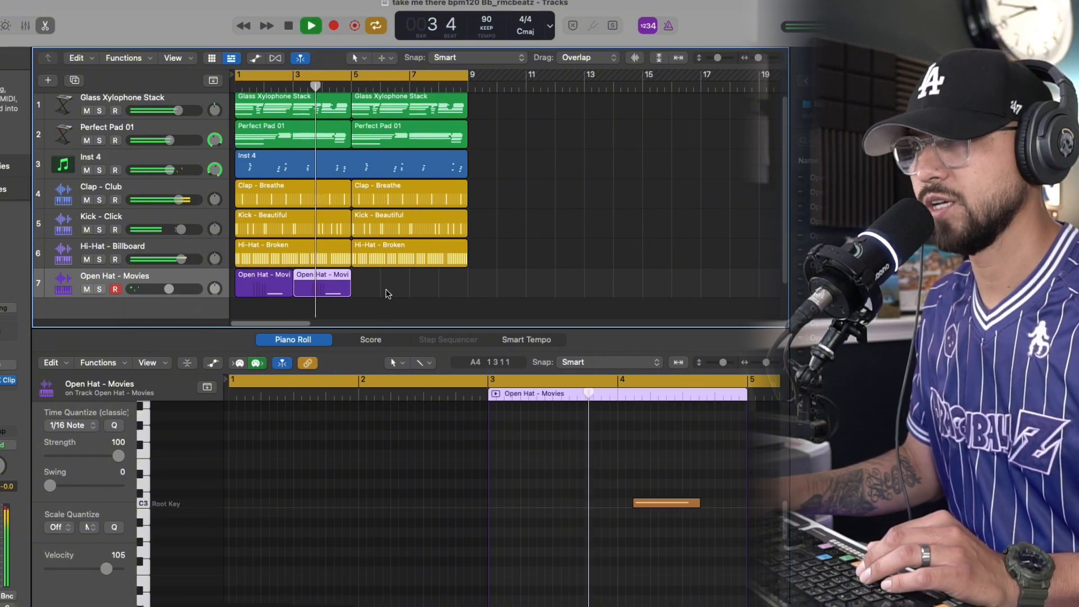
{"action": "left_click_drag", "start_coordinate": [316, 309], "coordinate": [288, 287]}
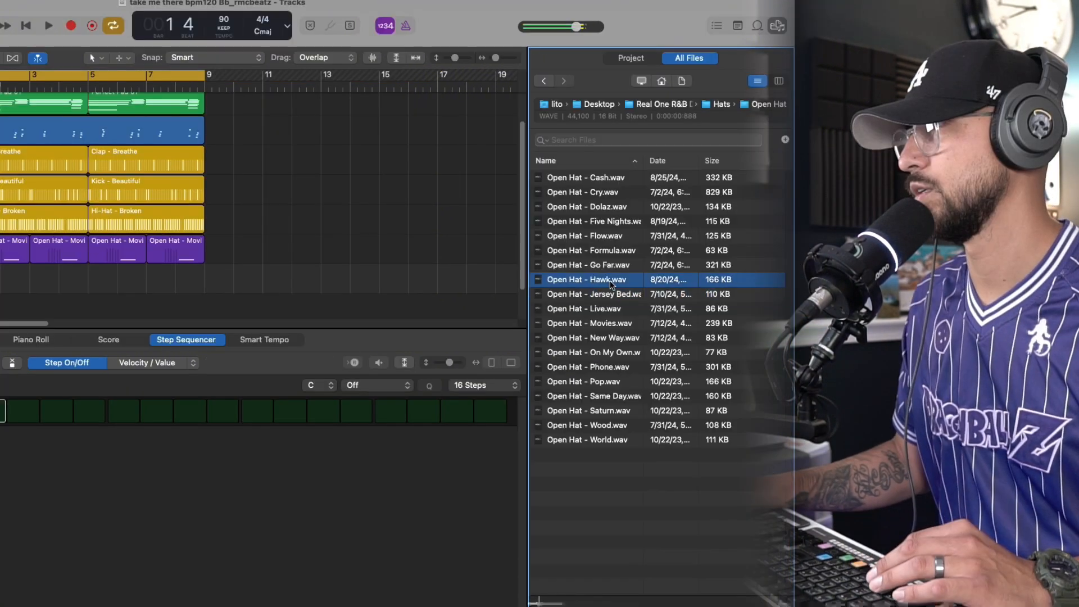
Add the Open Hat - Hawk sample as a new track and record its part from bar 1
{"action": "left_click_drag", "start_coordinate": [815, 279], "coordinate": [173, 289]}
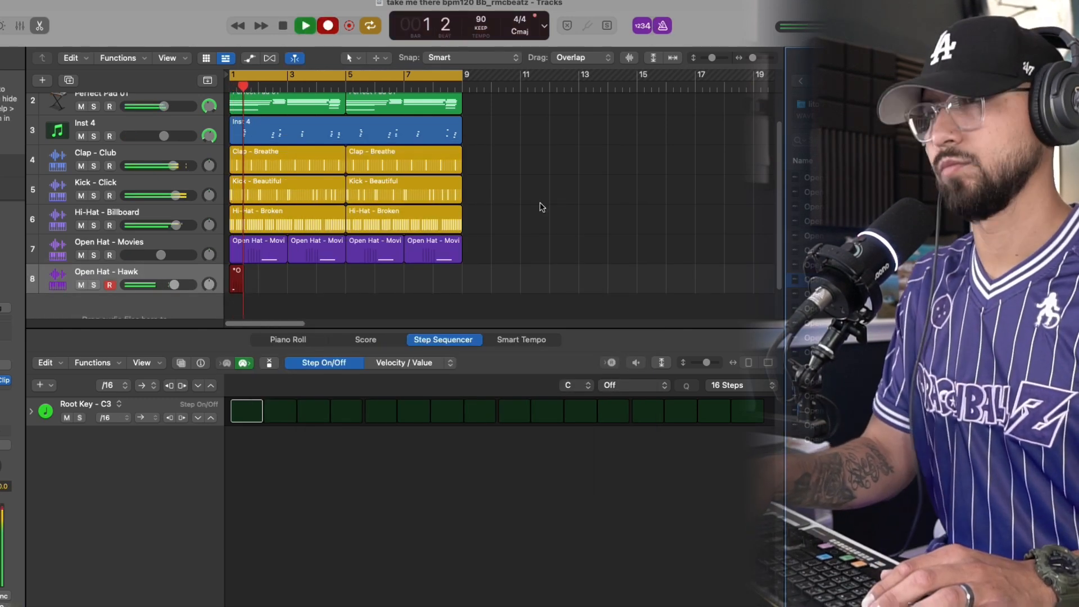
{"action": "key", "text": "space"}
{"action": "key", "text": "space"}
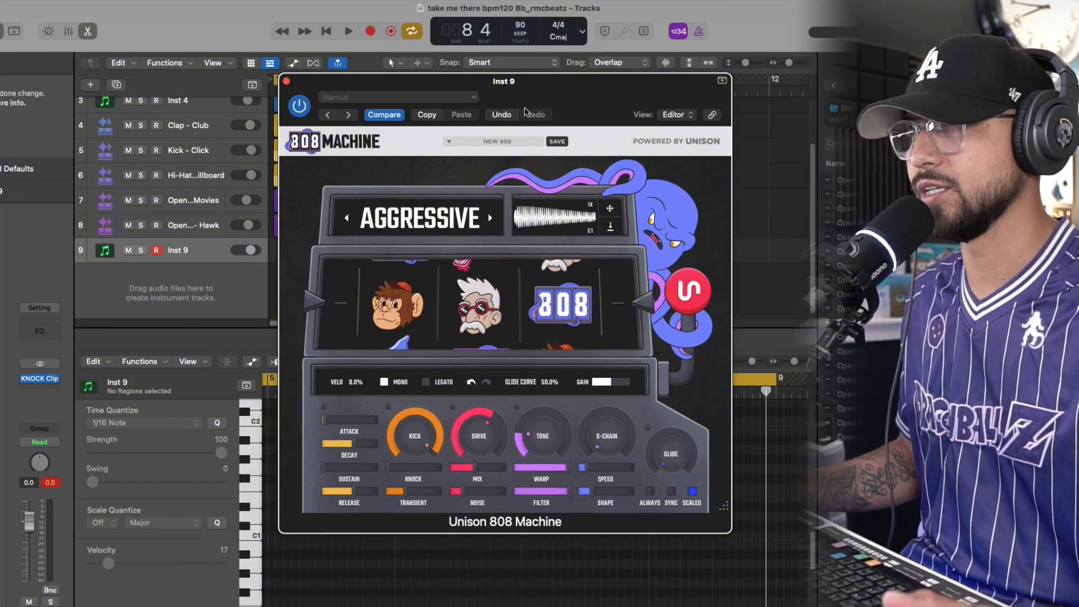
Browse the 808 Machine's sound categories, from Aggressive to Unique and onward
{"action": "left_click_drag", "start_coordinate": [533, 103], "coordinate": [530, 108]}
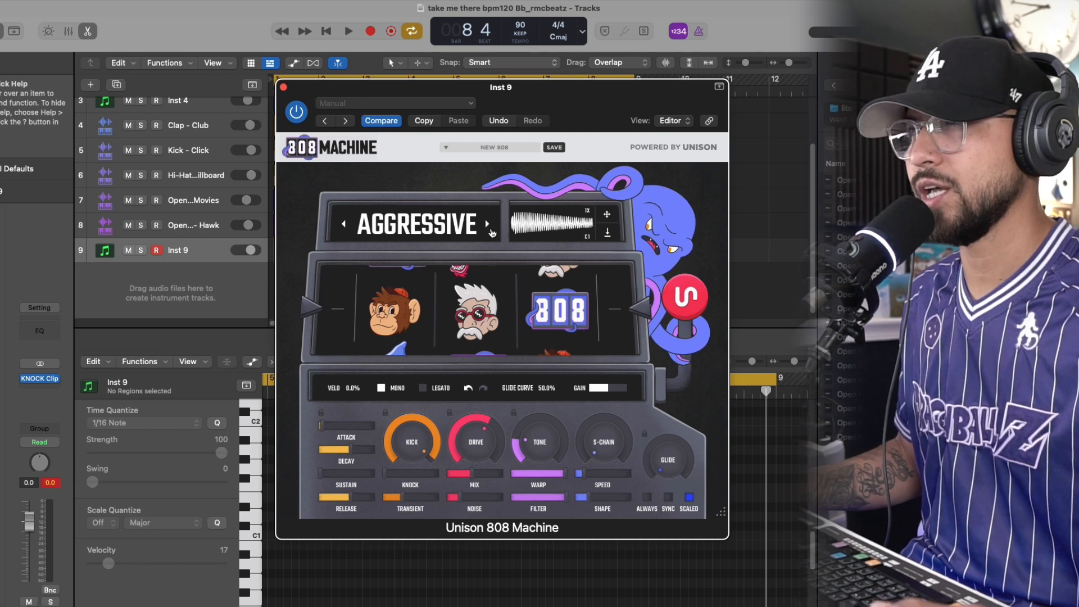
{"action": "left_click", "coordinate": [487, 225]}
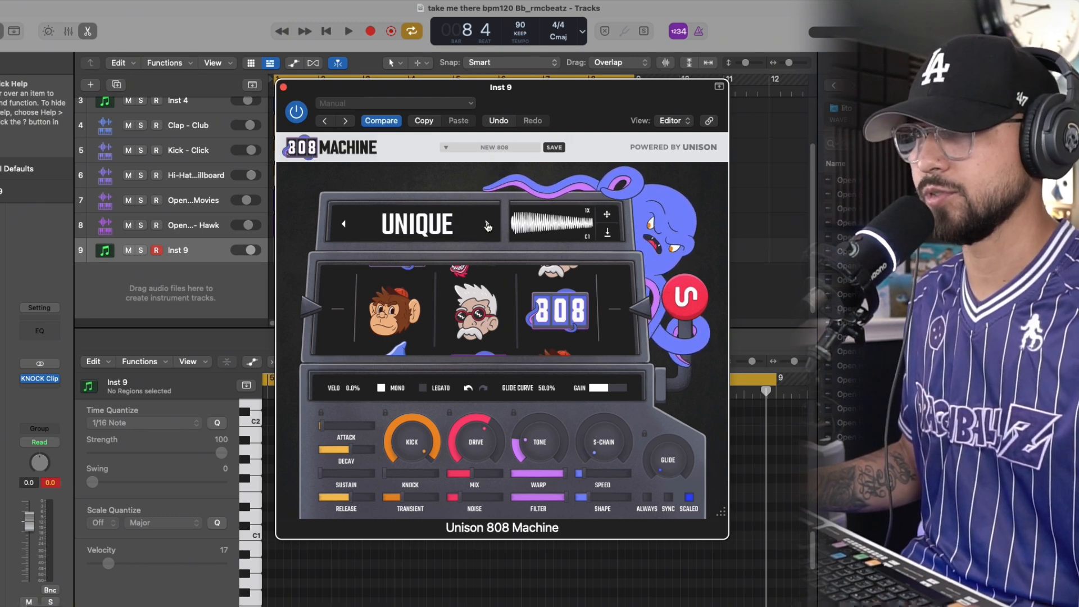
{"action": "left_click", "coordinate": [487, 225]}
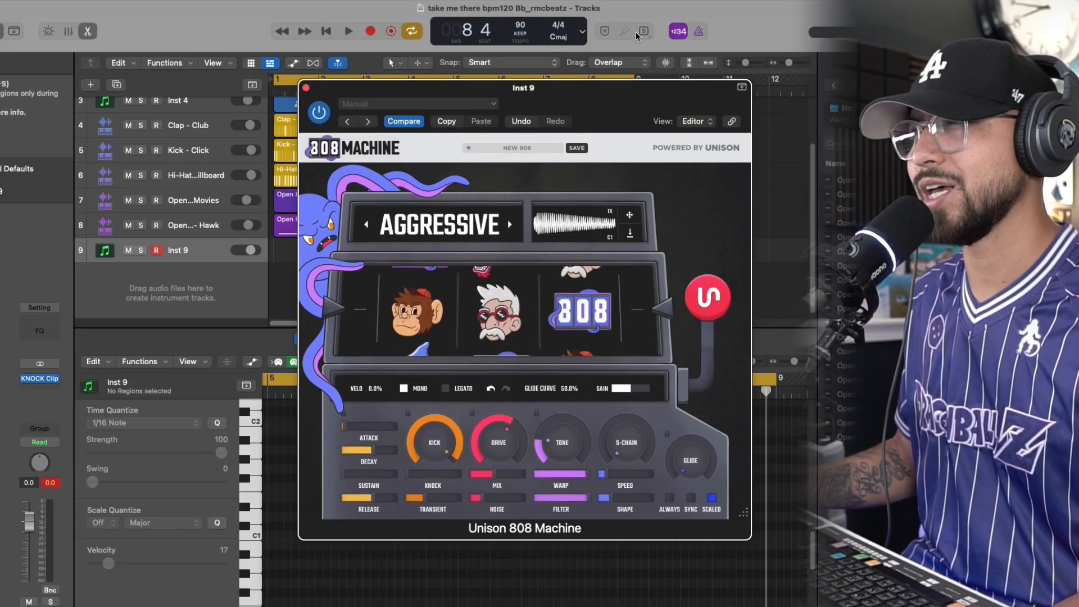
Try exporting the Aggressive 808 out of the plugin as a sample, and cancel saving it to Downloads
{"action": "left_click_drag", "start_coordinate": [617, 86], "coordinate": [615, 95]}
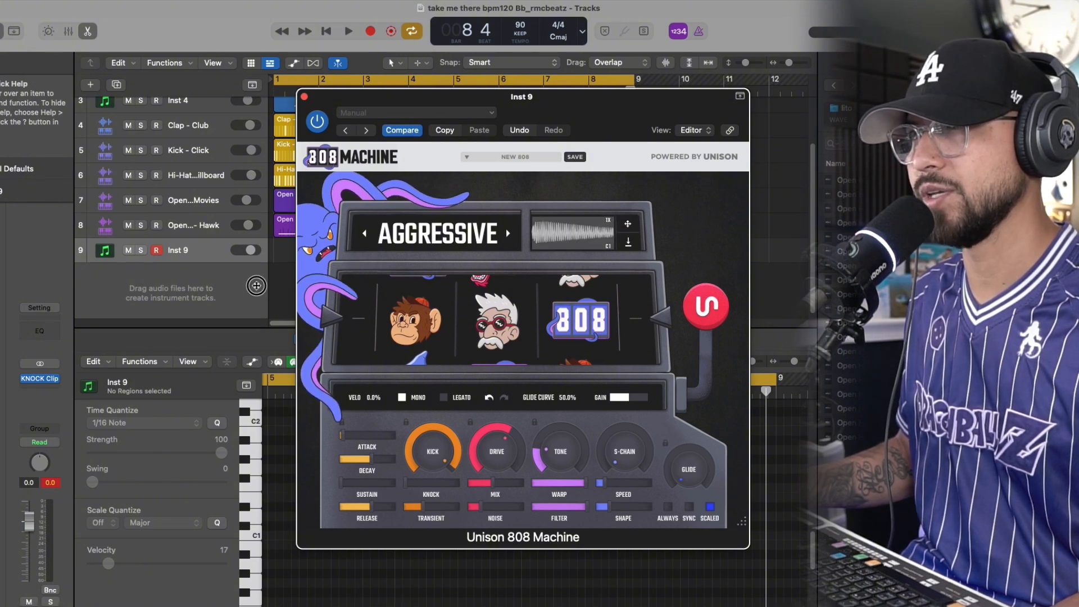
{"action": "left_click_drag", "start_coordinate": [626, 224], "coordinate": [595, 199]}
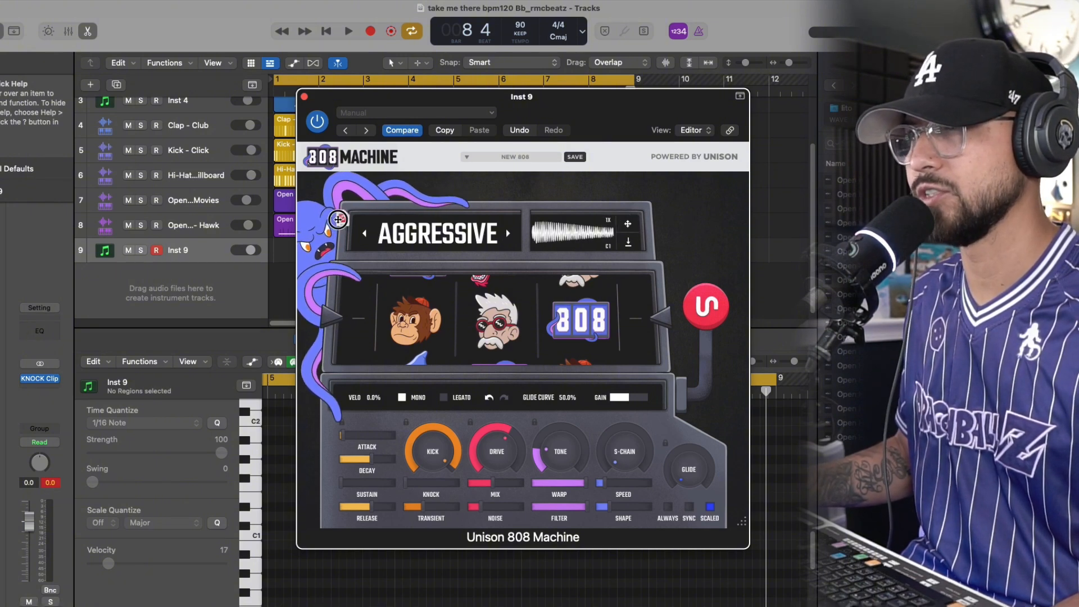
{"action": "left_click_drag", "start_coordinate": [337, 220], "coordinate": [633, 243]}
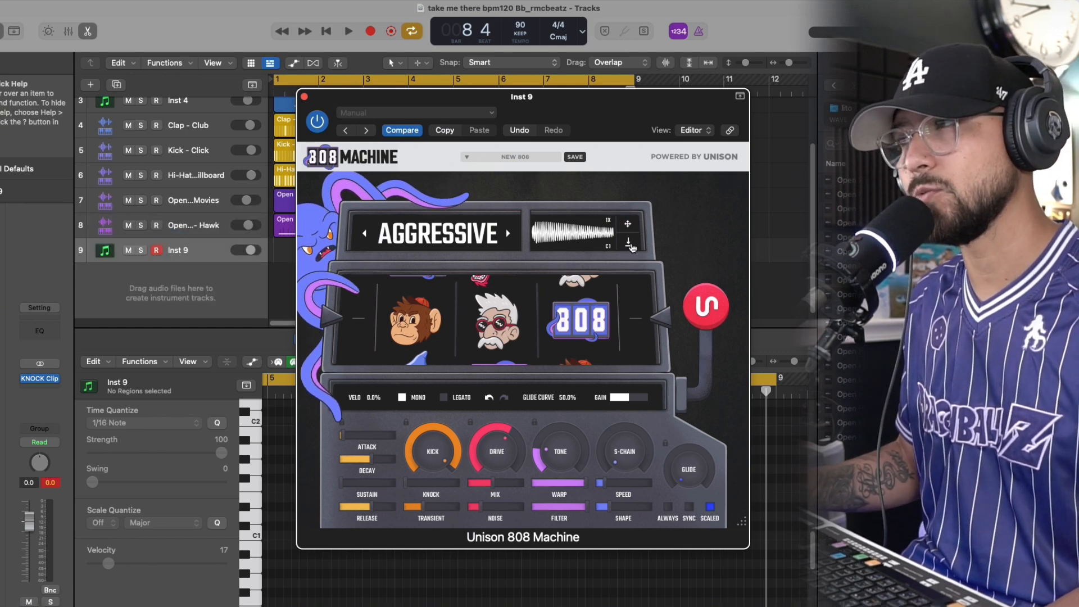
{"action": "left_click", "coordinate": [623, 246]}
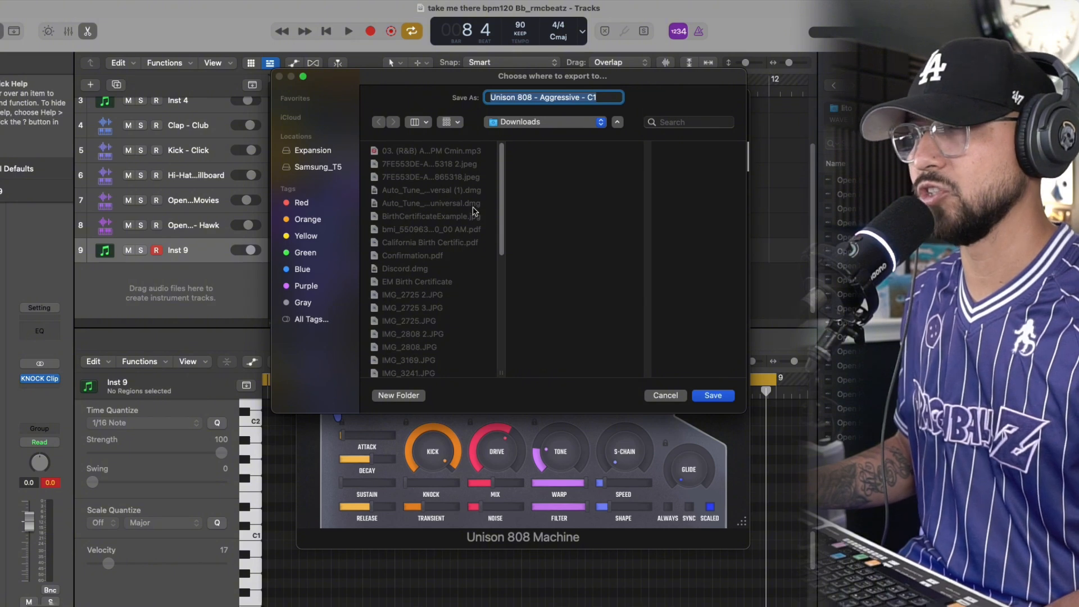
{"action": "left_click", "coordinate": [666, 396]}
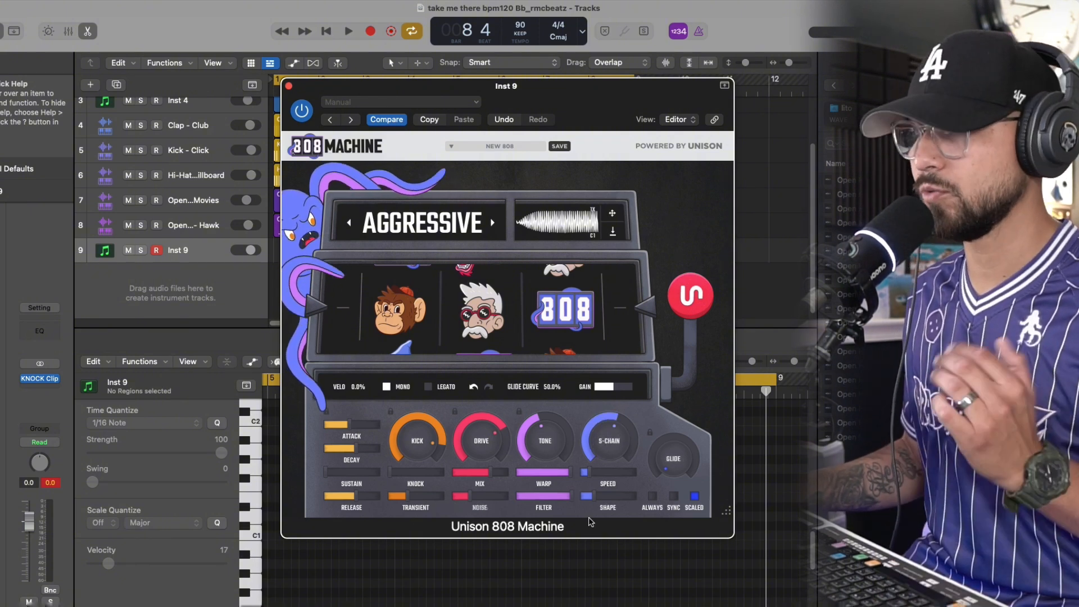
Raise the Aggressive 808's glide, attack and sustain
{"action": "left_click_drag", "start_coordinate": [682, 478], "coordinate": [666, 402]}
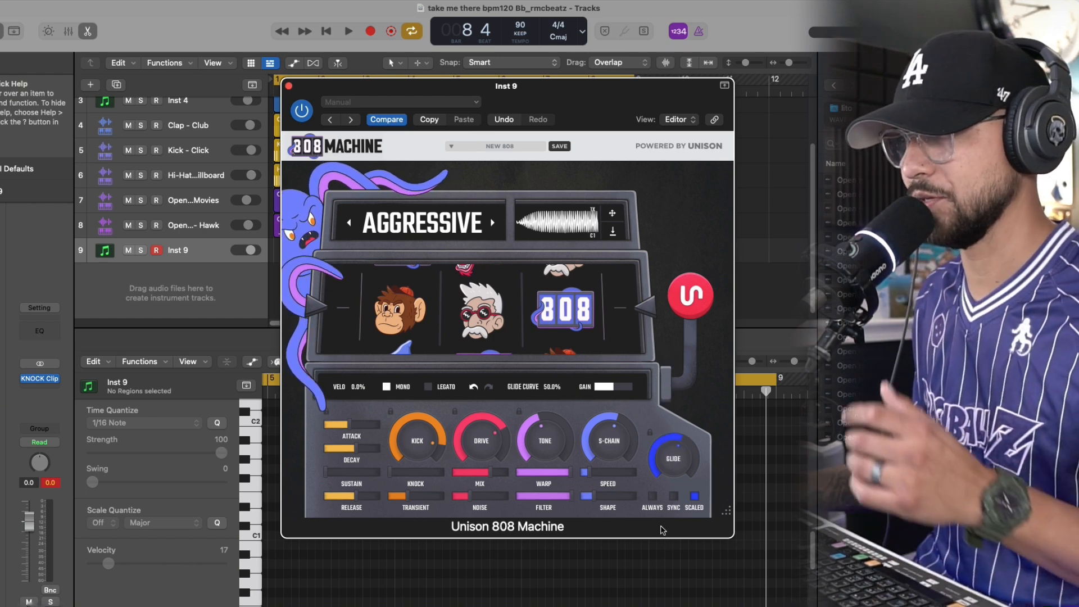
{"action": "mouse_move", "coordinate": [340, 423]}
{"action": "left_click_drag", "start_coordinate": [344, 425], "coordinate": [357, 428]}
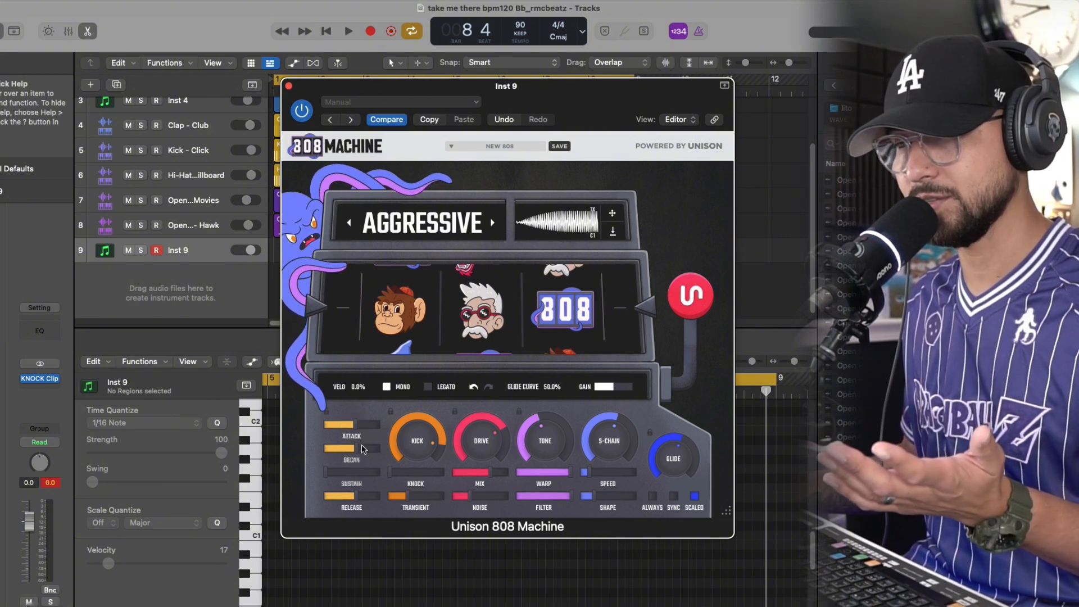
{"action": "left_click_drag", "start_coordinate": [328, 476], "coordinate": [350, 478]}
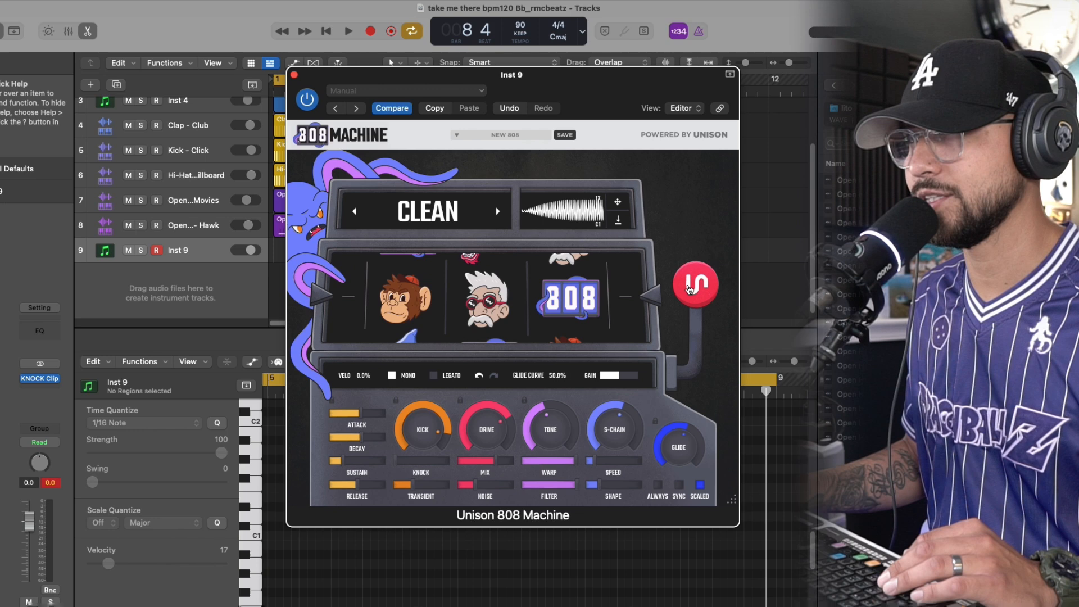
Generate new 808 sounds in the Clean category and audition them while the beat plays
{"action": "left_click", "coordinate": [690, 288]}
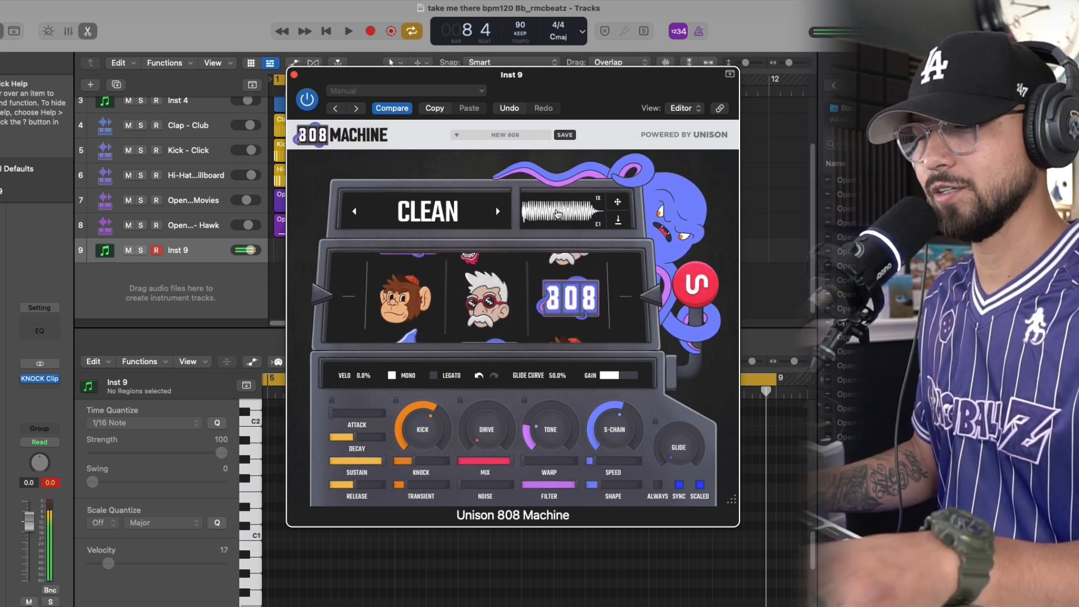
{"action": "left_click", "coordinate": [348, 32]}
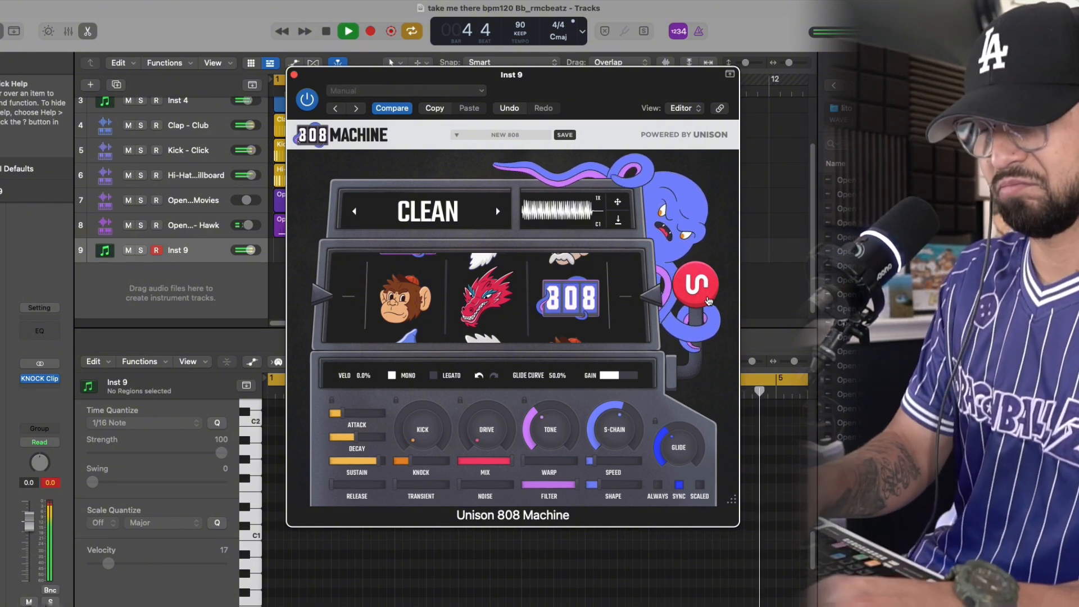
{"action": "key", "text": "space"}
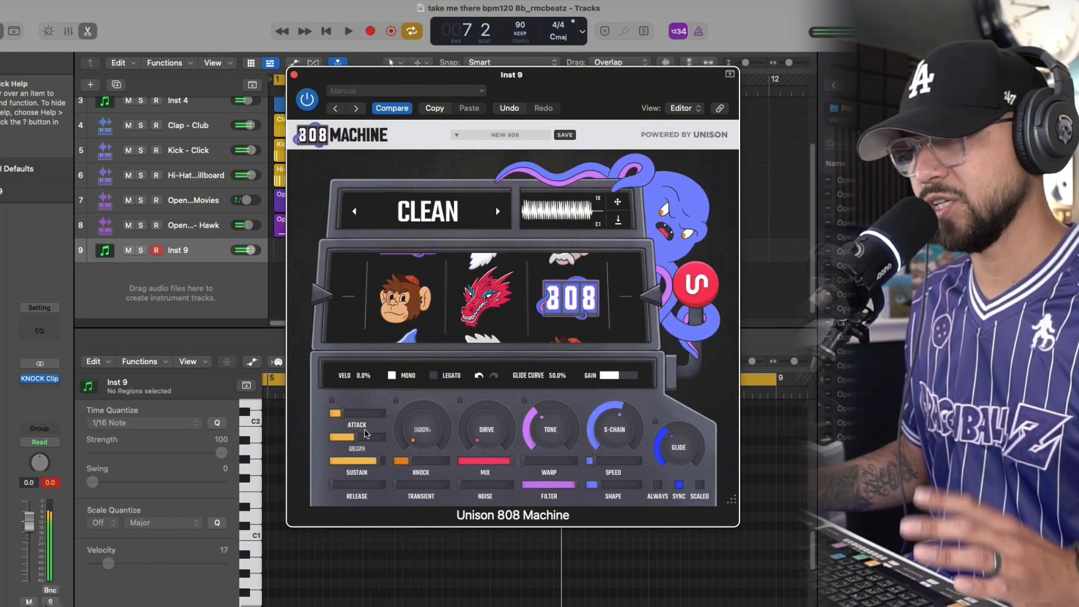
Bring the Clean 808's attack and glide down to their minimum
{"action": "mouse_move", "coordinate": [348, 420]}
{"action": "left_click_drag", "start_coordinate": [344, 417], "coordinate": [329, 423]}
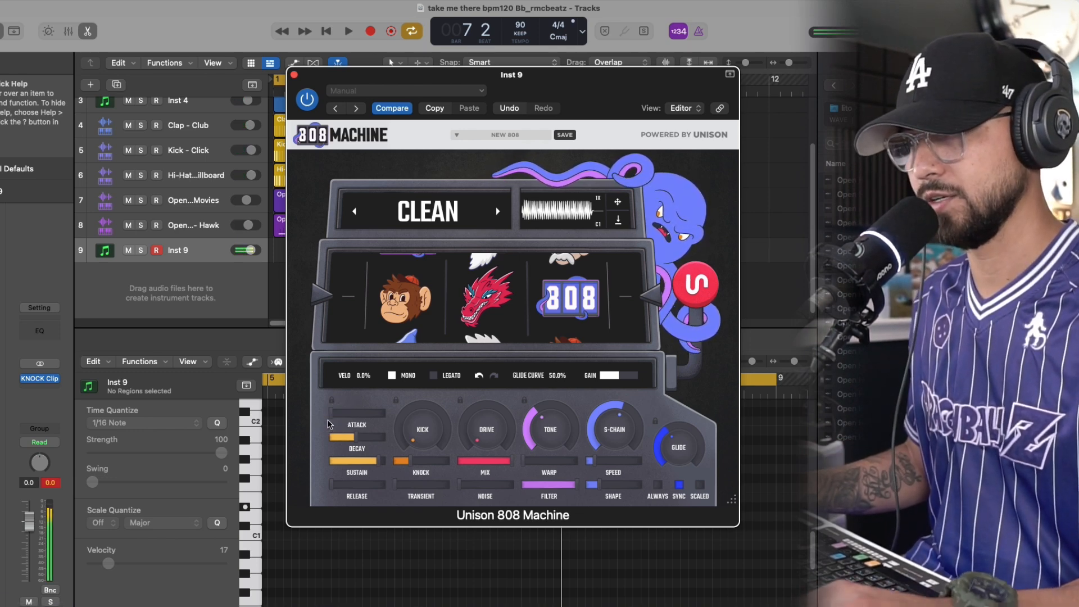
{"action": "mouse_move", "coordinate": [331, 422]}
{"action": "left_mouse_down"}
{"action": "mouse_move", "coordinate": [353, 418]}
{"action": "mouse_move", "coordinate": [329, 419]}
{"action": "left_mouse_up"}
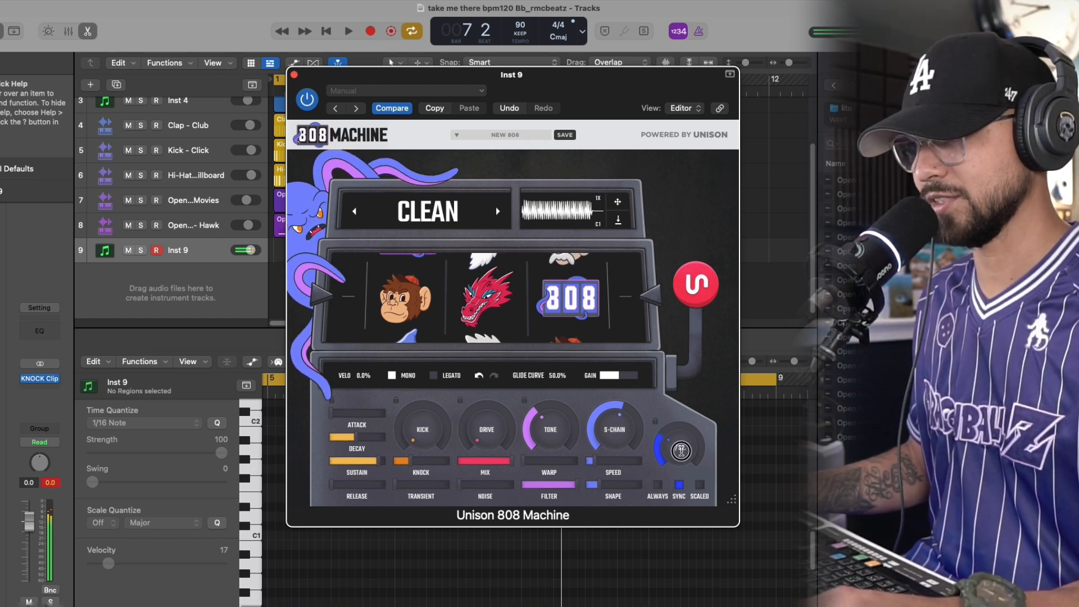
{"action": "left_click", "coordinate": [682, 496]}
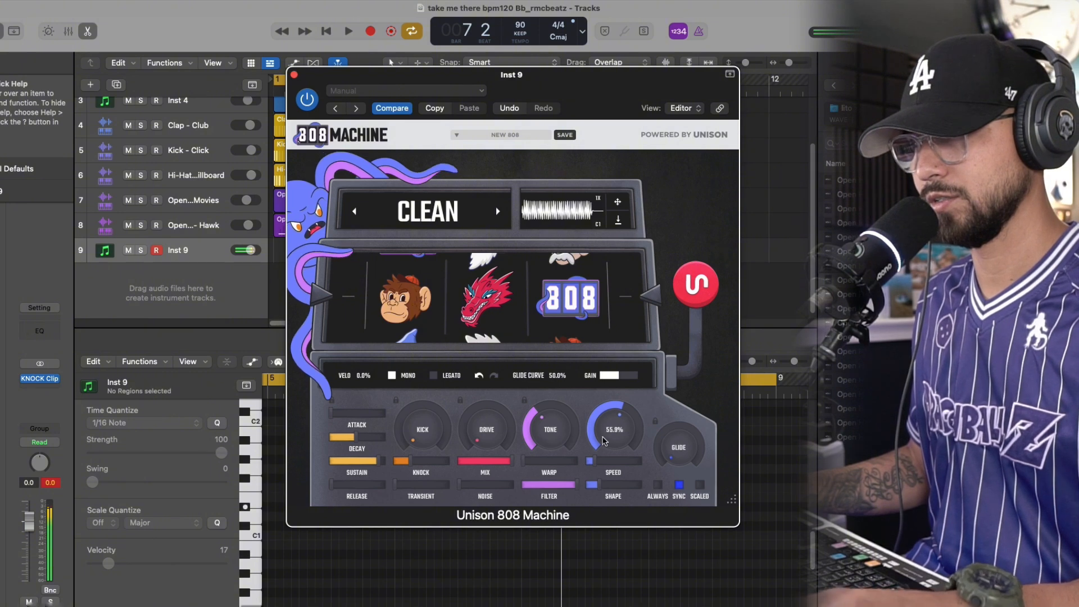
Raise the 808's tone to about 85%, add a little warp and lower its filter to about half
{"action": "left_click_drag", "start_coordinate": [553, 433], "coordinate": [554, 395]}
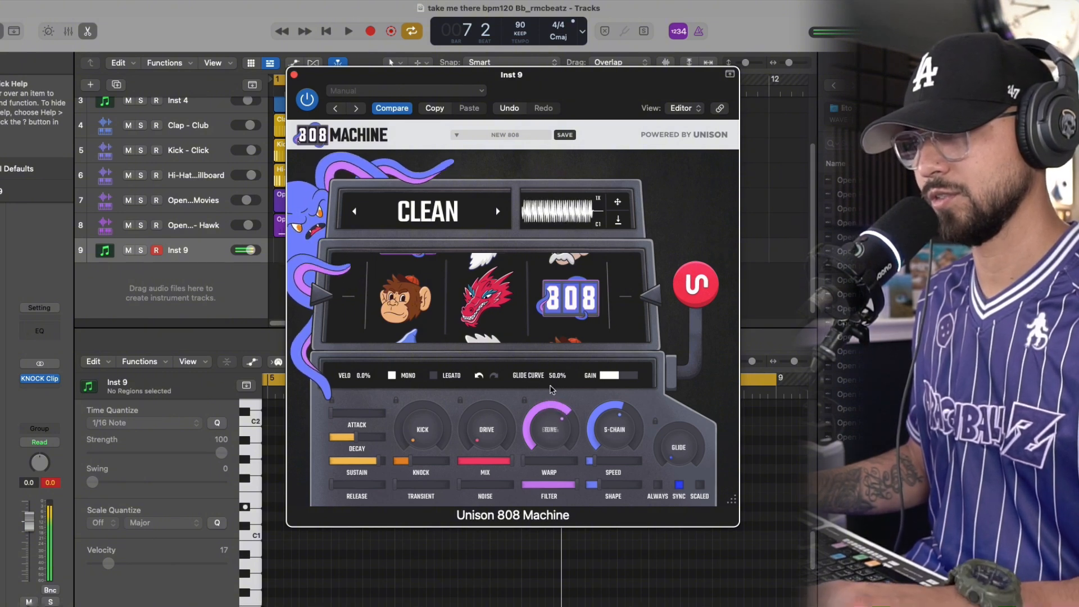
{"action": "left_click_drag", "start_coordinate": [543, 433], "coordinate": [543, 402]}
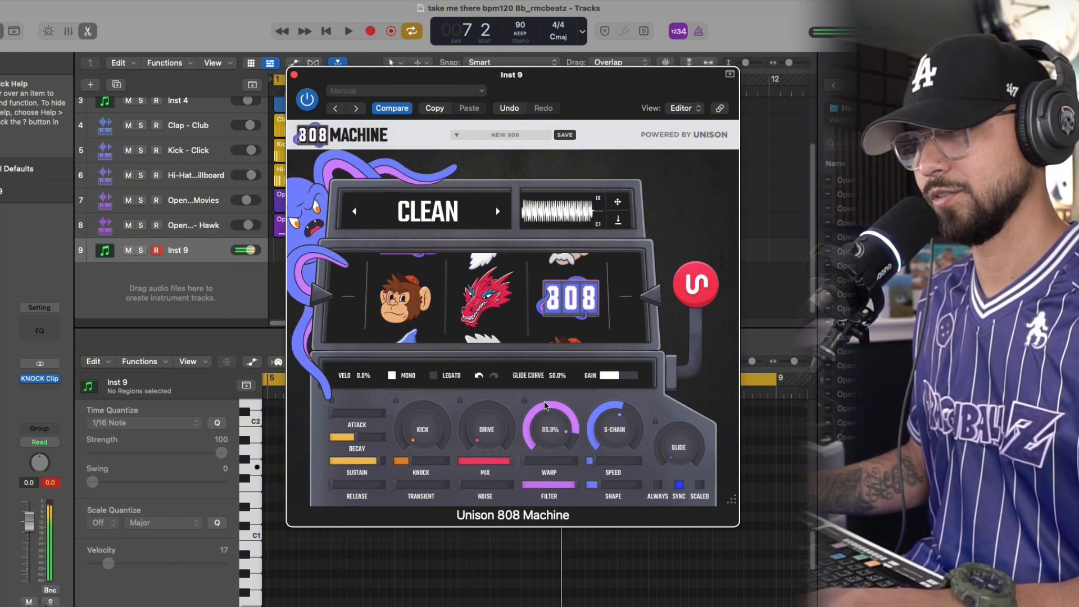
{"action": "left_click_drag", "start_coordinate": [527, 460], "coordinate": [544, 495]}
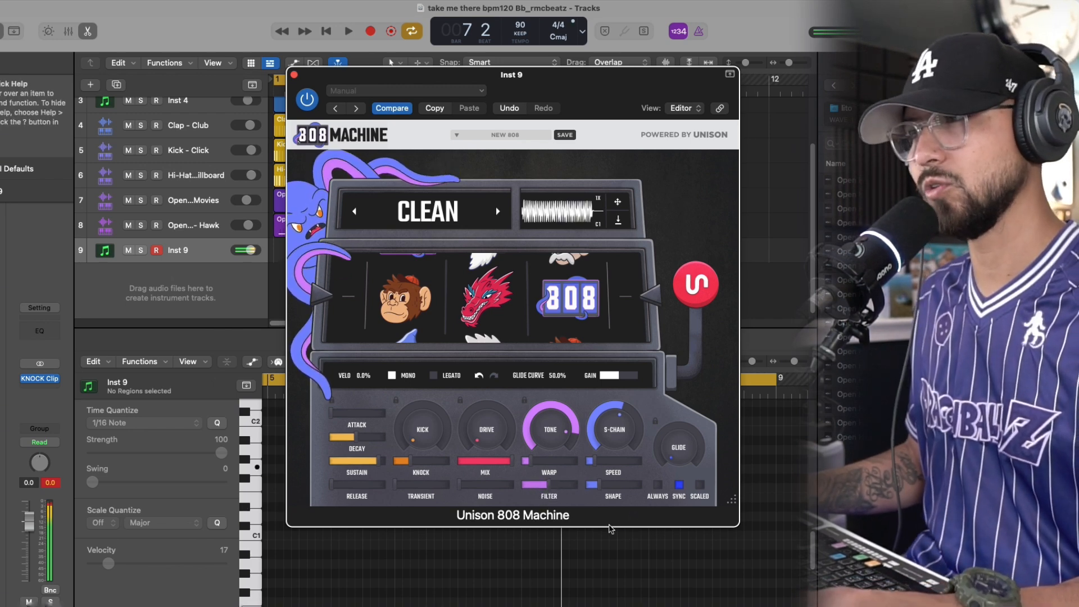
Raise the Clean 808's drive to 54.7%, then generate a new Clean 808 sound
{"action": "left_click_drag", "start_coordinate": [488, 431], "coordinate": [496, 362]}
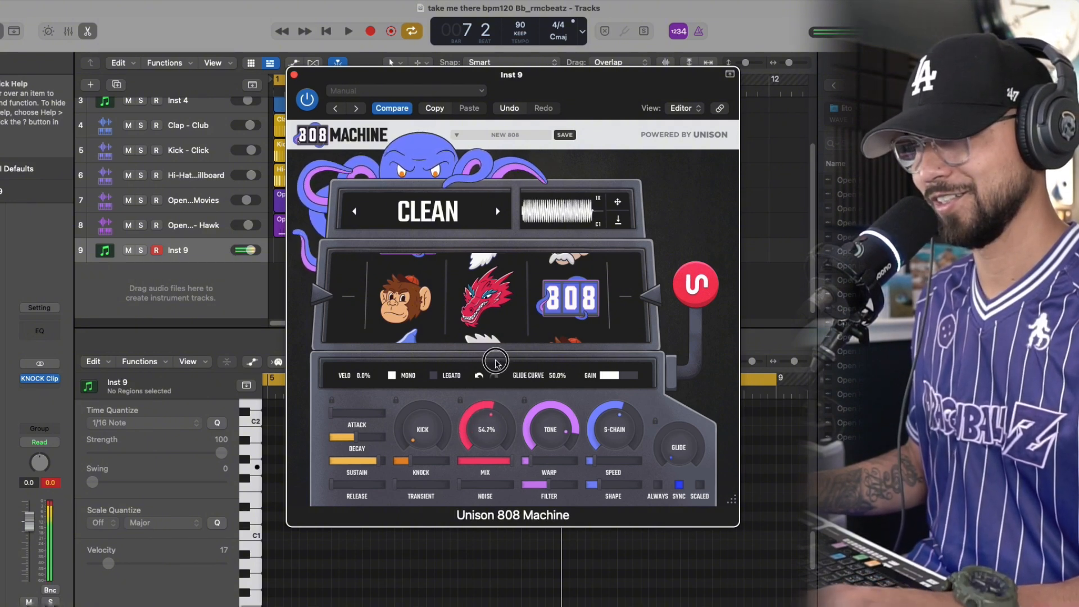
{"action": "left_click", "coordinate": [698, 287]}
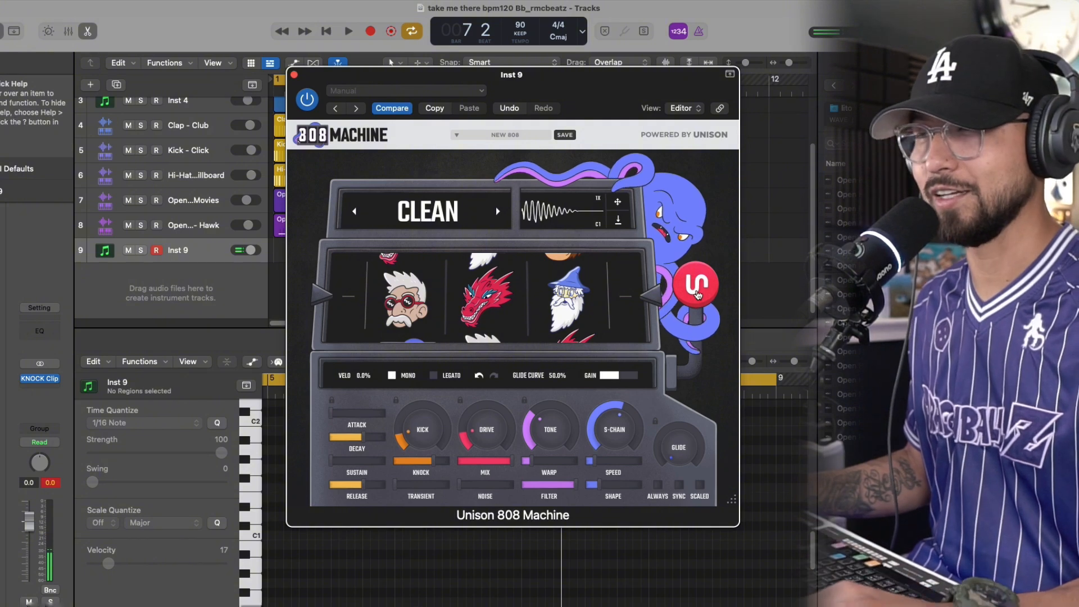
Close the 808 plugin window and record an 808 bassline on the Inst 9 track from bar 1
{"action": "mouse_move", "coordinate": [468, 74]}
{"action": "left_mouse_down"}
{"action": "mouse_move", "coordinate": [558, 75]}
{"action": "mouse_move", "coordinate": [479, 64]}
{"action": "left_mouse_up"}
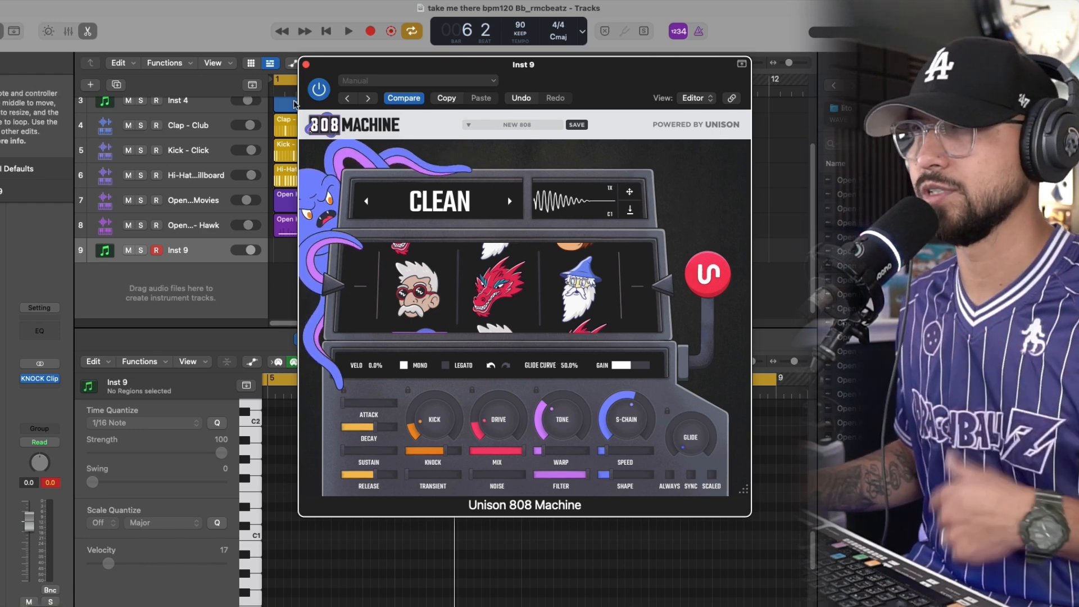
{"action": "left_click_drag", "start_coordinate": [437, 72], "coordinate": [376, 72]}
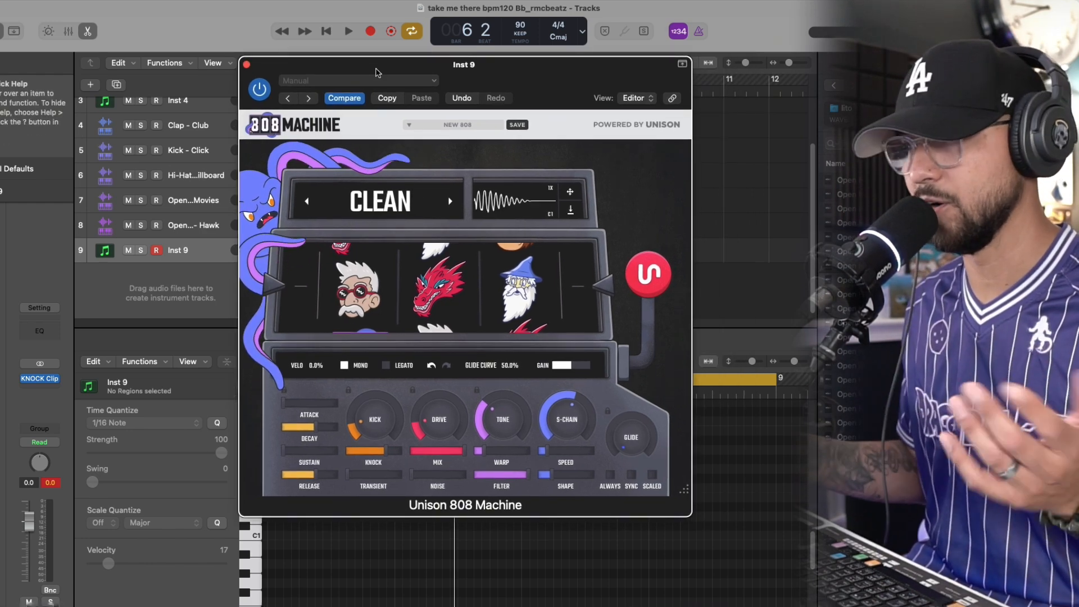
{"action": "key", "text": "super+w"}
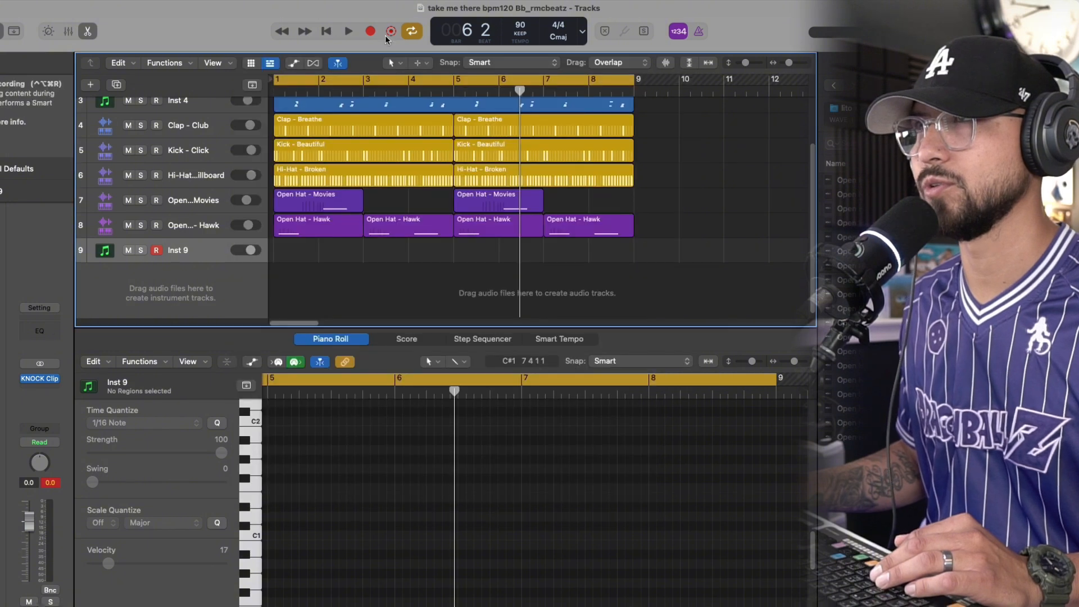
{"action": "left_click", "coordinate": [371, 31]}
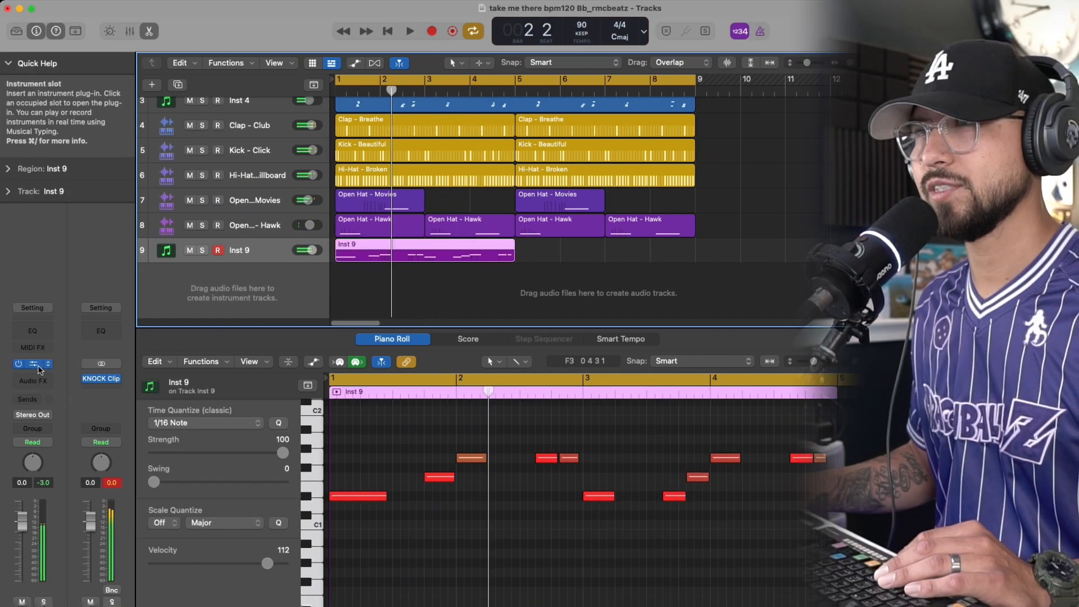
Reopen the 808 instrument, generate another Clean sound and audition it with the recorded bassline while checking its gain
{"action": "left_click", "coordinate": [36, 364]}
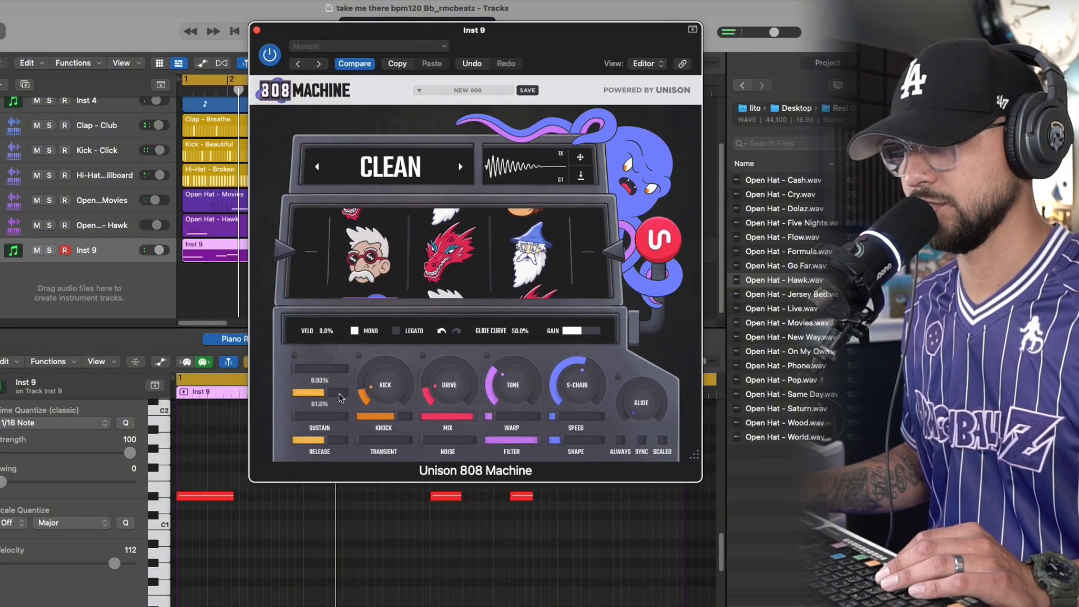
{"action": "key", "text": "space"}
{"action": "mouse_move", "coordinate": [384, 396]}
{"action": "left_mouse_down"}
{"action": "mouse_move", "coordinate": [392, 378]}
{"action": "mouse_move", "coordinate": [392, 387]}
{"action": "left_mouse_up"}
{"action": "left_click", "coordinate": [658, 241]}
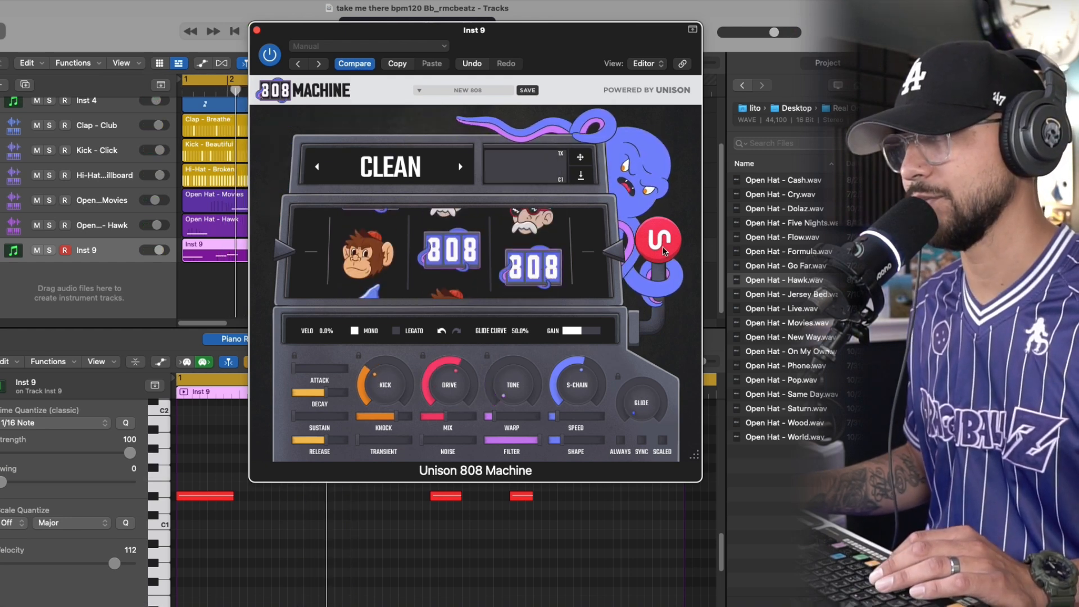
{"action": "key", "text": "space"}
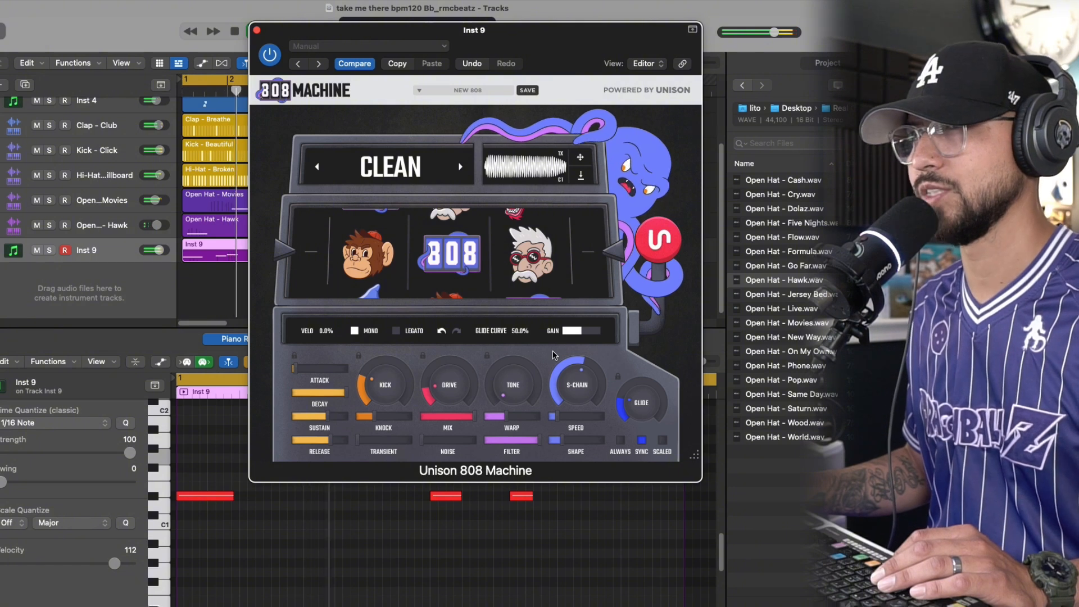
{"action": "key", "text": "space"}
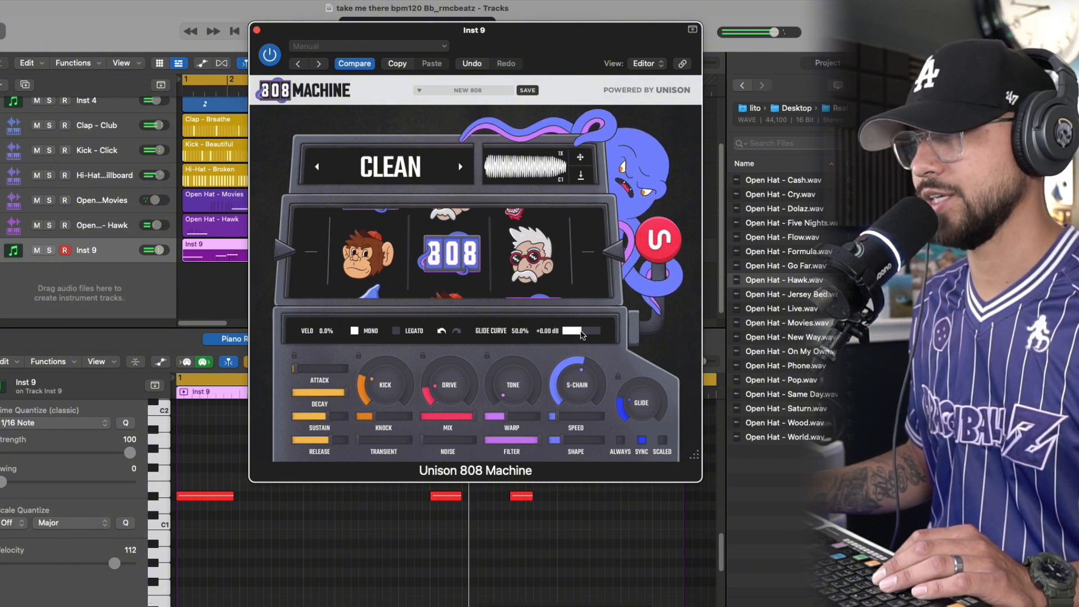
{"action": "left_click_drag", "start_coordinate": [582, 335], "coordinate": [585, 335]}
{"action": "key", "text": "space"}
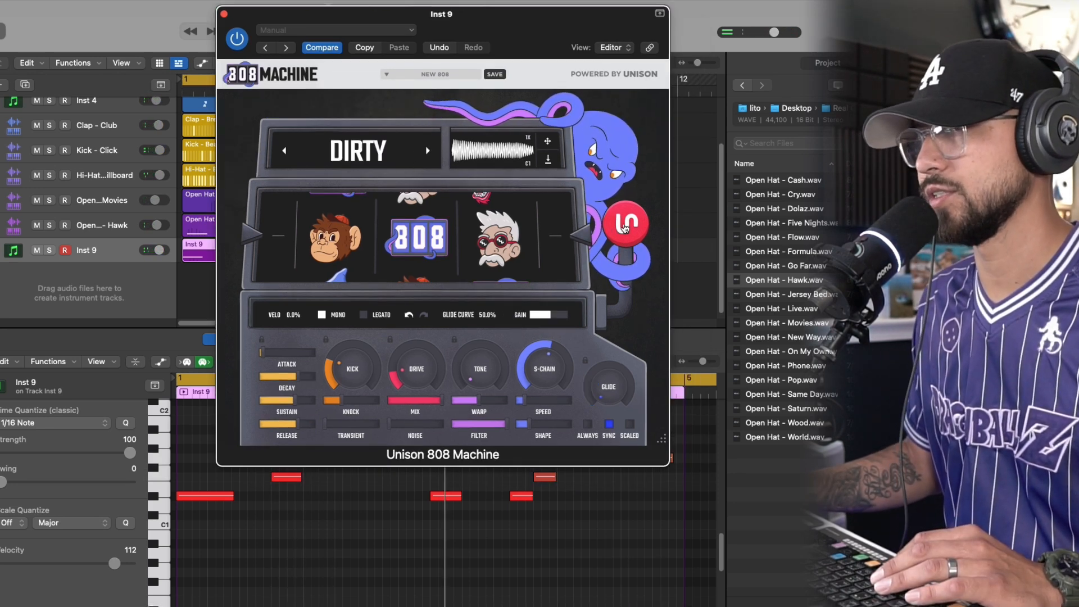
Generate a new 808 sound in the Dirty category, preview it and audition it with the beat
{"action": "left_click", "coordinate": [625, 224]}
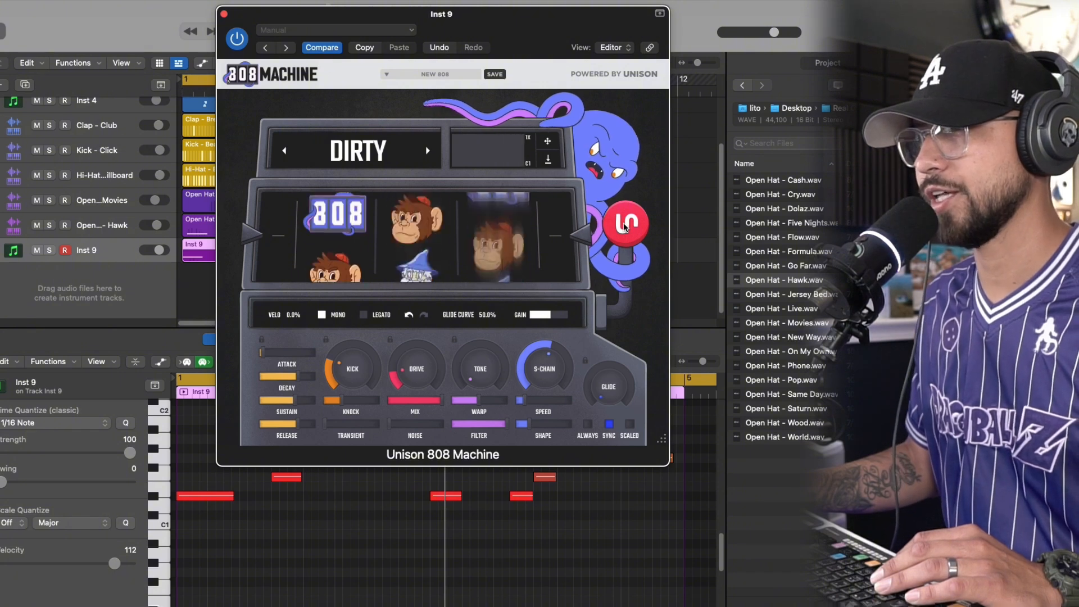
{"action": "left_click", "coordinate": [471, 158]}
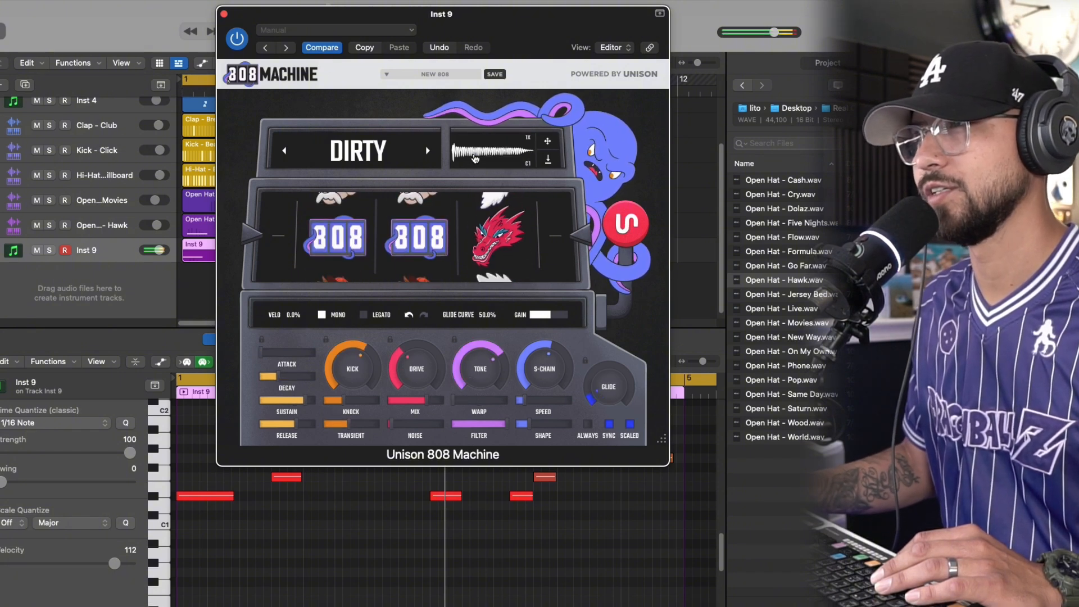
{"action": "key", "text": "space"}
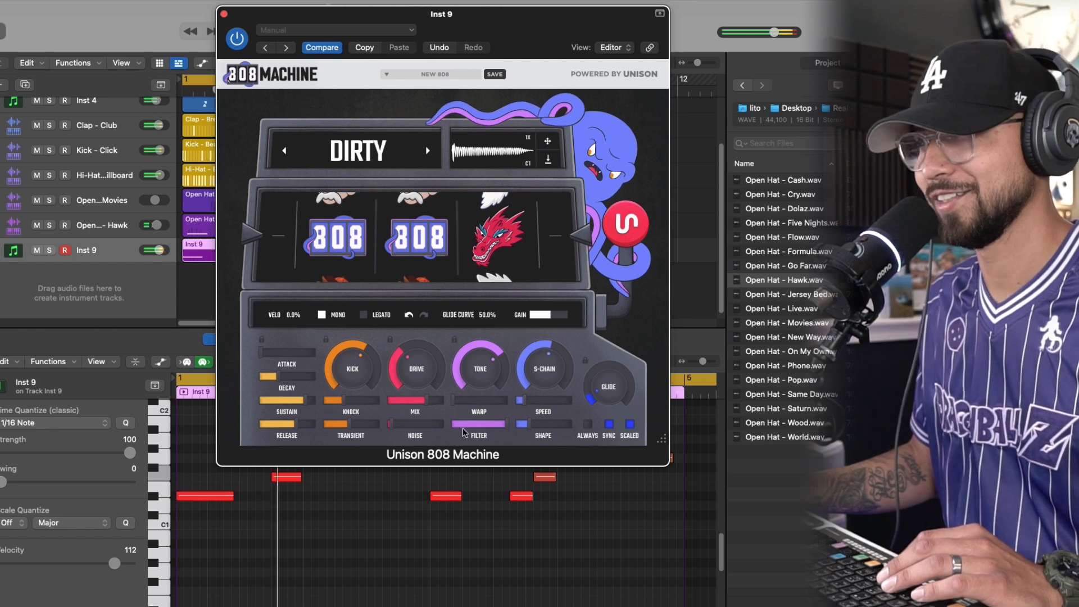
Set the Dirty 808's drive to 0%, reduce its kick and lower its filter nearly to the minimum
{"action": "mouse_move", "coordinate": [411, 383]}
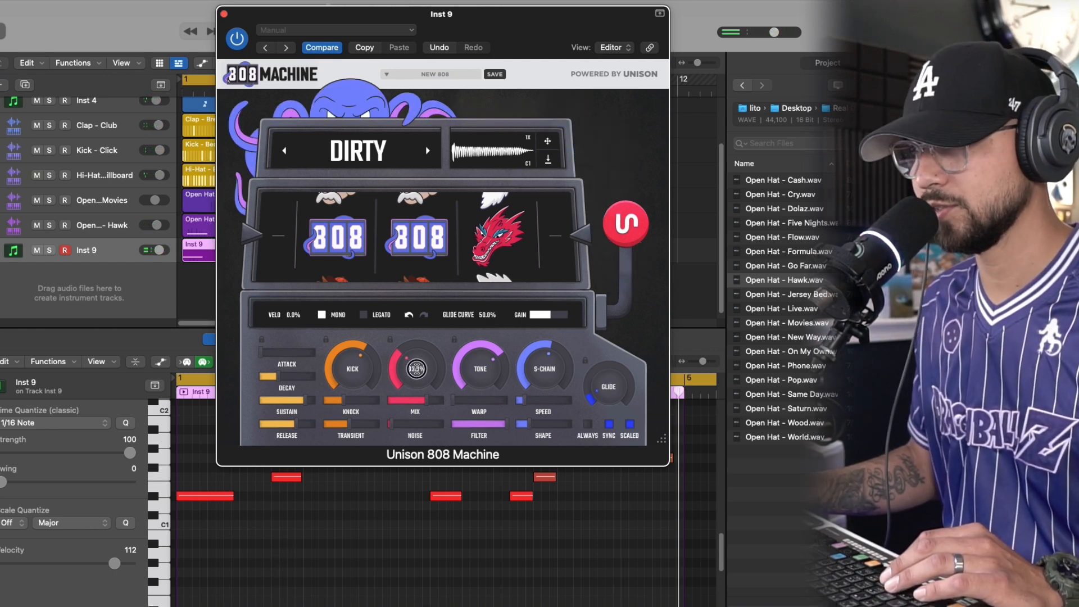
{"action": "left_click_drag", "start_coordinate": [414, 406], "coordinate": [415, 413]}
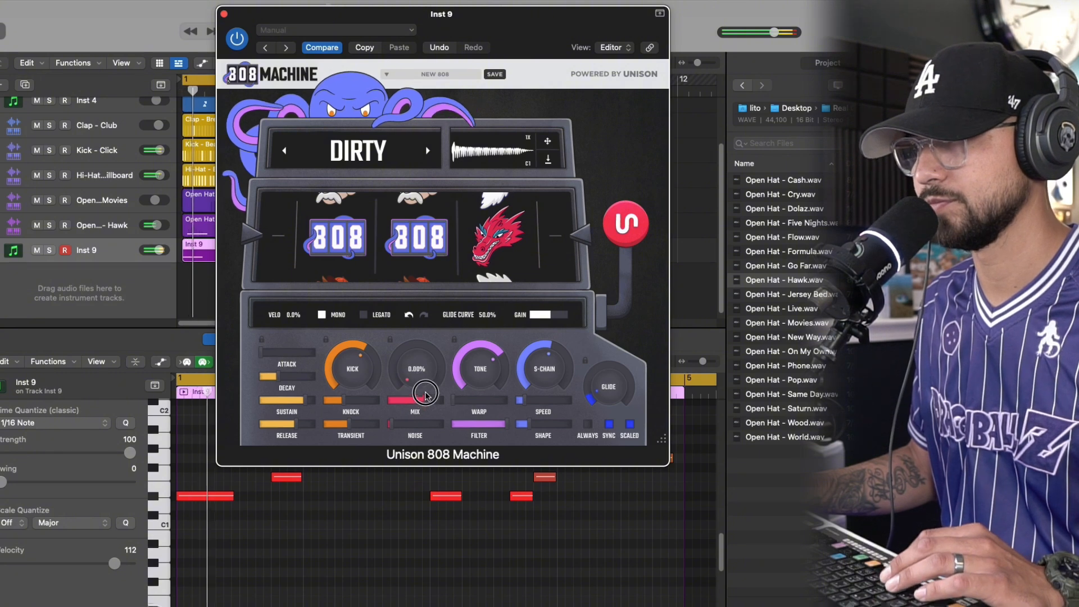
{"action": "left_click_drag", "start_coordinate": [367, 371], "coordinate": [364, 391]}
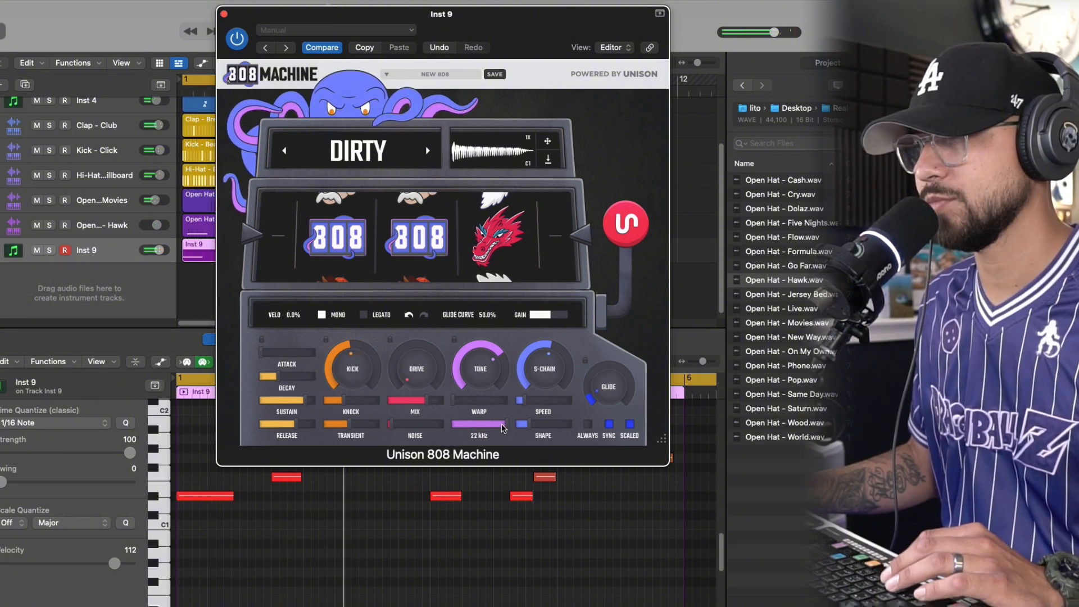
{"action": "left_click_drag", "start_coordinate": [504, 427], "coordinate": [460, 431]}
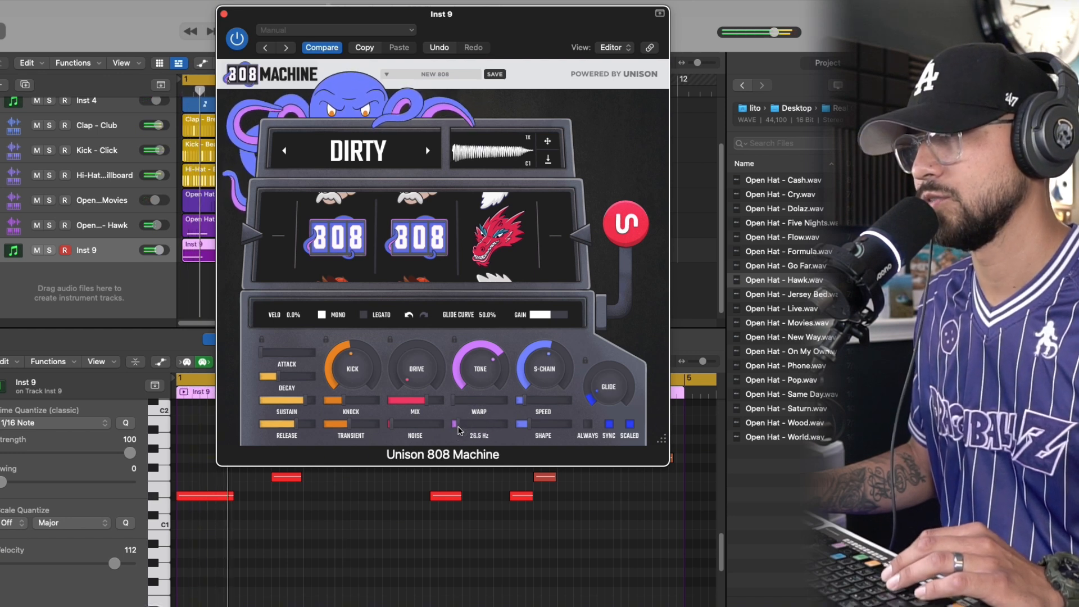
{"action": "left_click", "coordinate": [459, 430]}
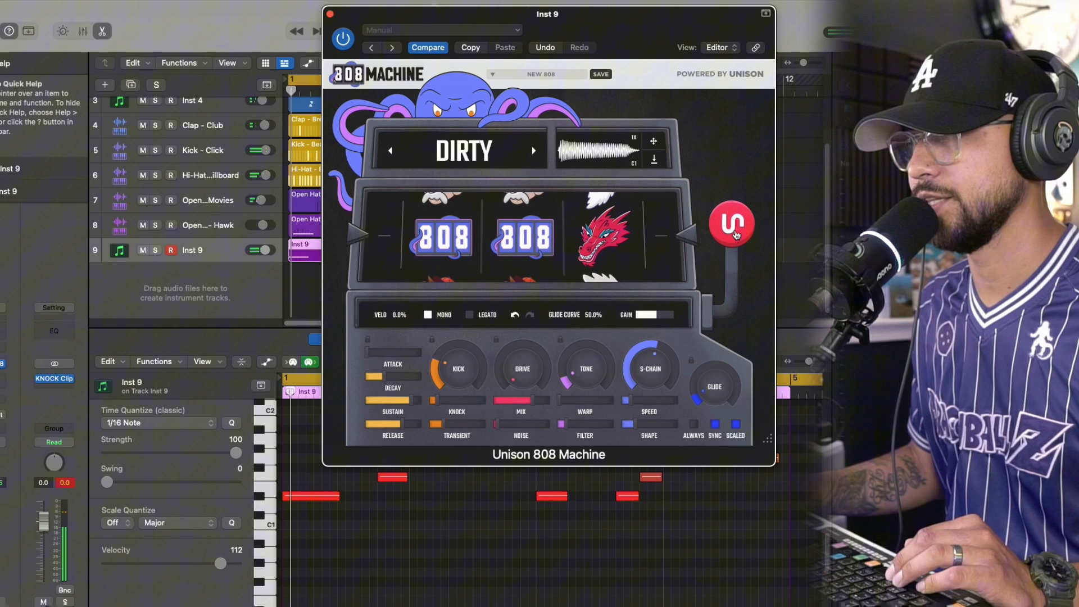
Generate another Dirty 808, raise its sidechain amount to the maximum and play it with the beat
{"action": "left_click", "coordinate": [735, 235]}
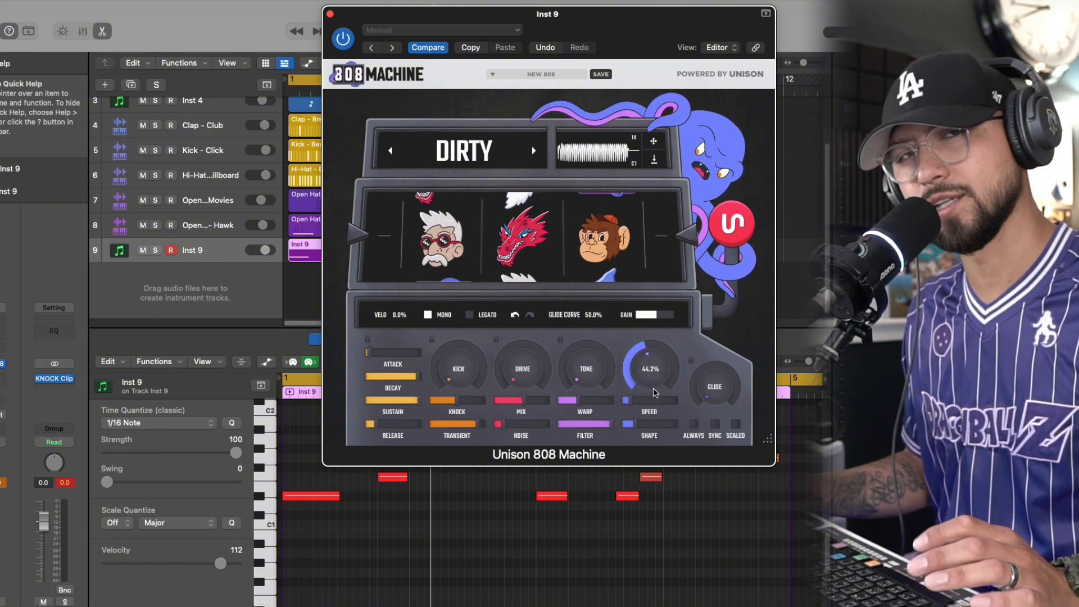
{"action": "left_click_drag", "start_coordinate": [653, 349], "coordinate": [644, 287]}
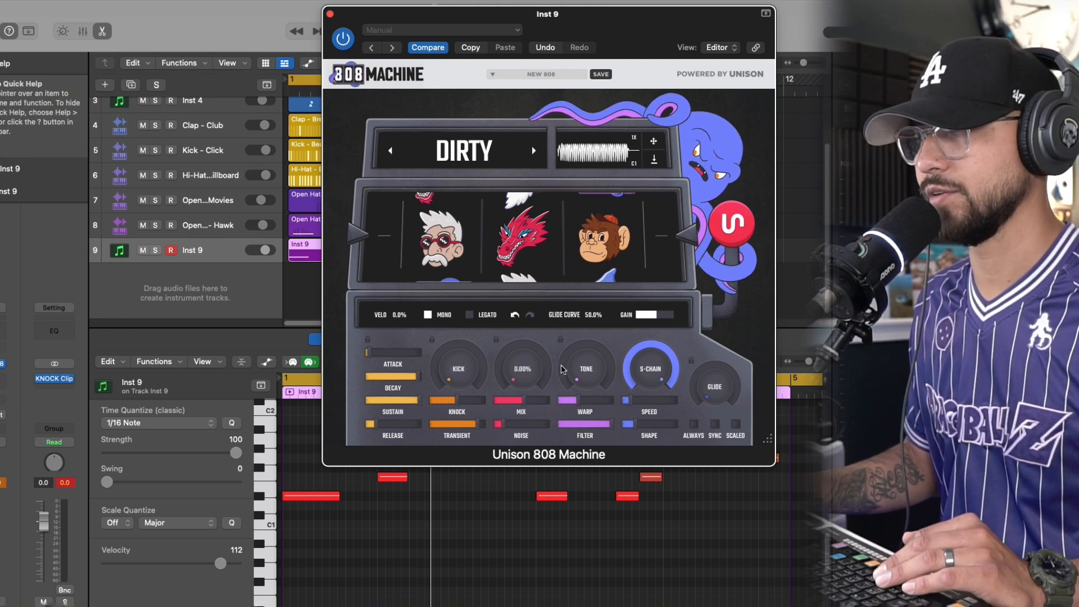
{"action": "key", "text": "space"}
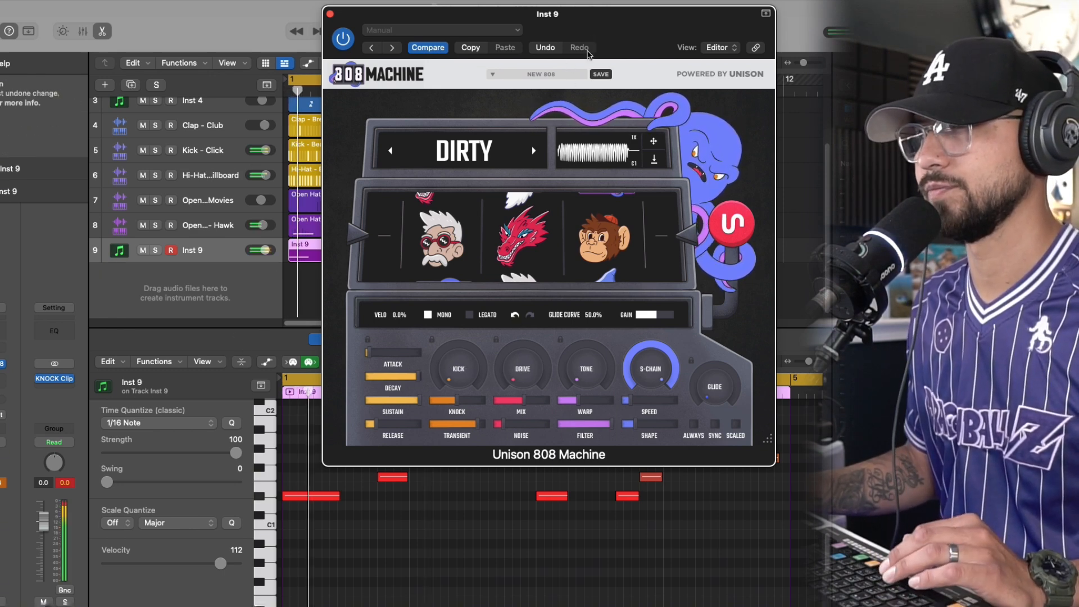
Lower the Dirty 808's filter, drive mix, knock and transient amounts
{"action": "mouse_move", "coordinate": [640, 366]}
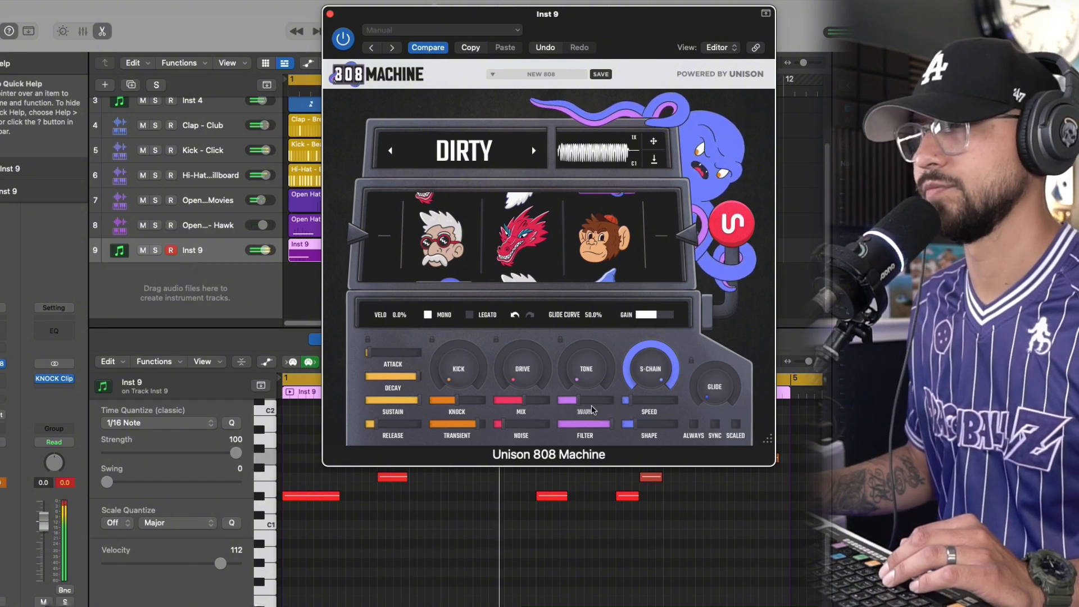
{"action": "left_click_drag", "start_coordinate": [602, 429], "coordinate": [595, 429]}
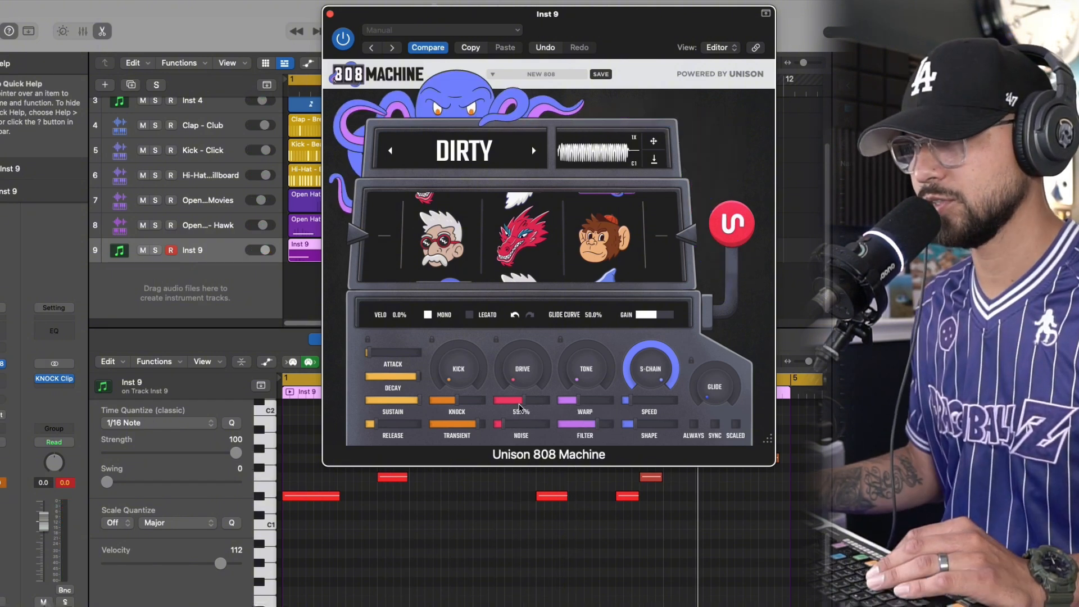
{"action": "left_click_drag", "start_coordinate": [523, 401], "coordinate": [508, 401]}
{"action": "left_click_drag", "start_coordinate": [464, 430], "coordinate": [450, 406]}
{"action": "key", "text": "space"}
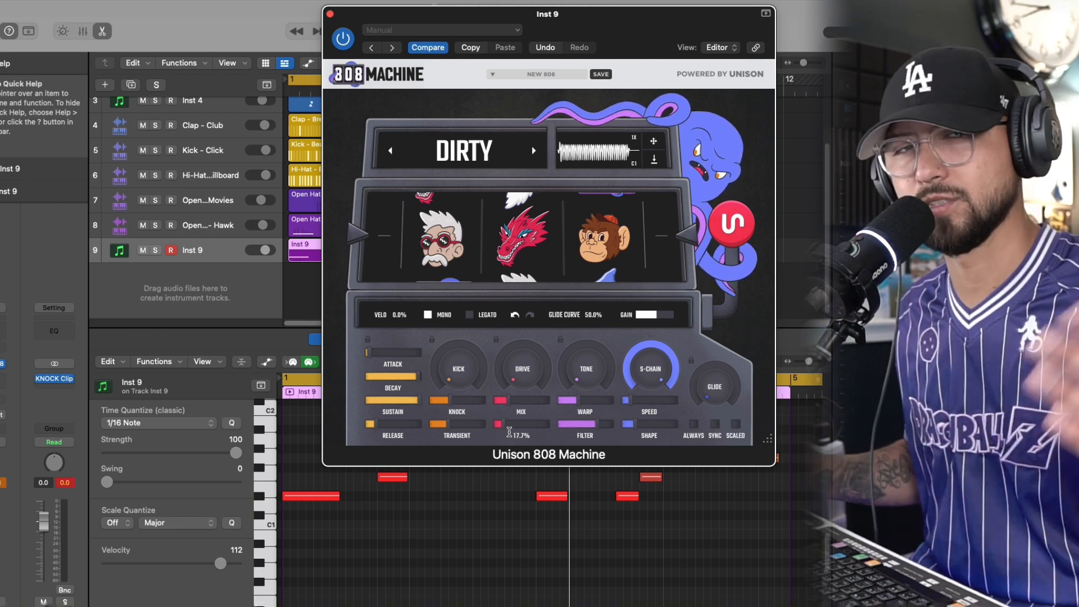
Switch the 808 category to Lo-Fi, generate new sounds and audition them while the beat plays
{"action": "left_click", "coordinate": [534, 151]}
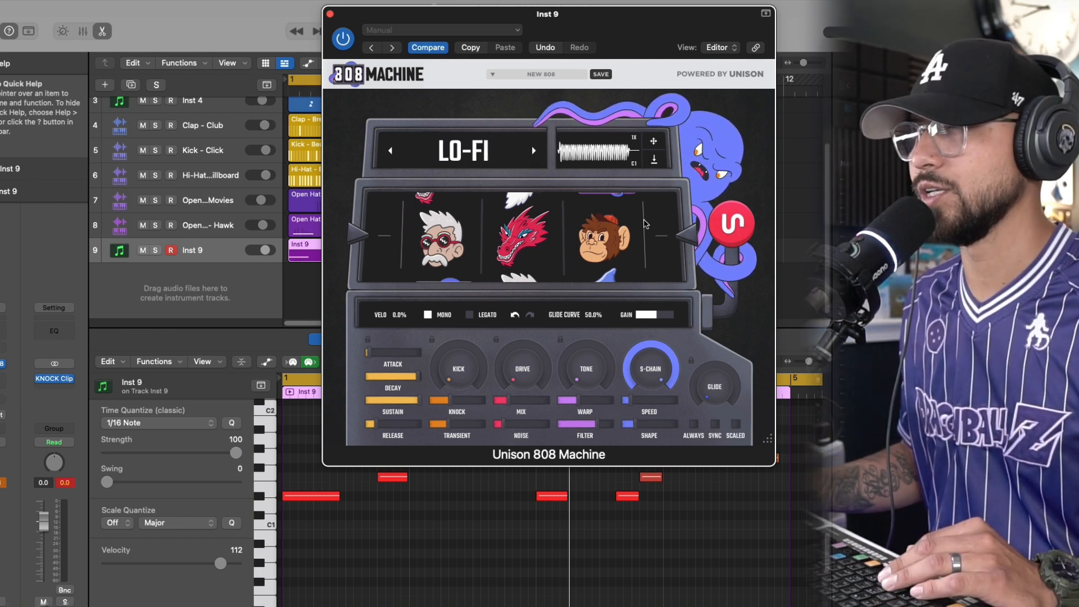
{"action": "left_click", "coordinate": [725, 240]}
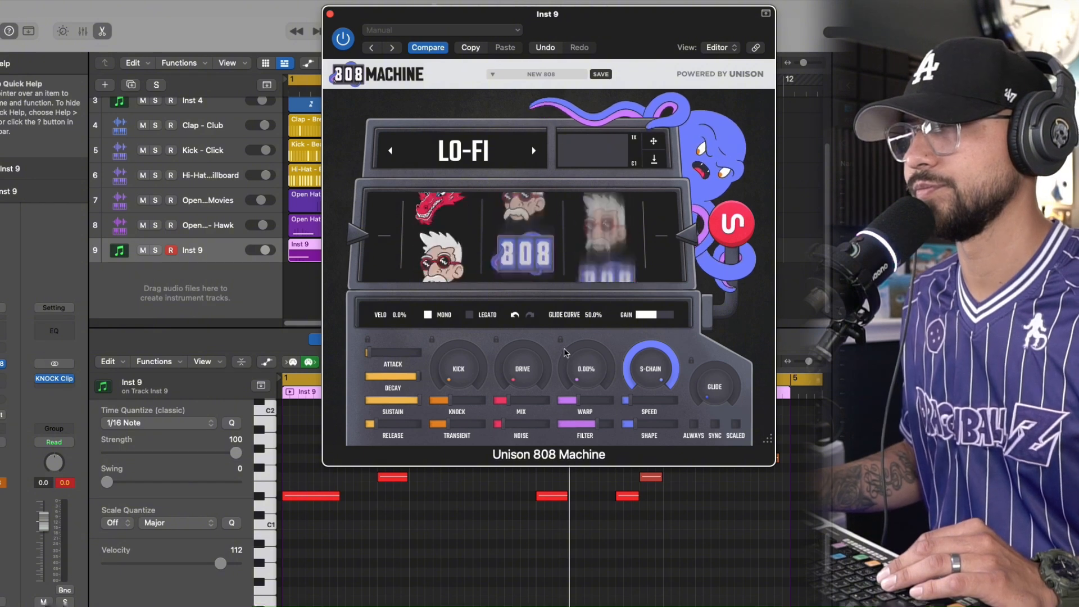
{"action": "key", "text": "space"}
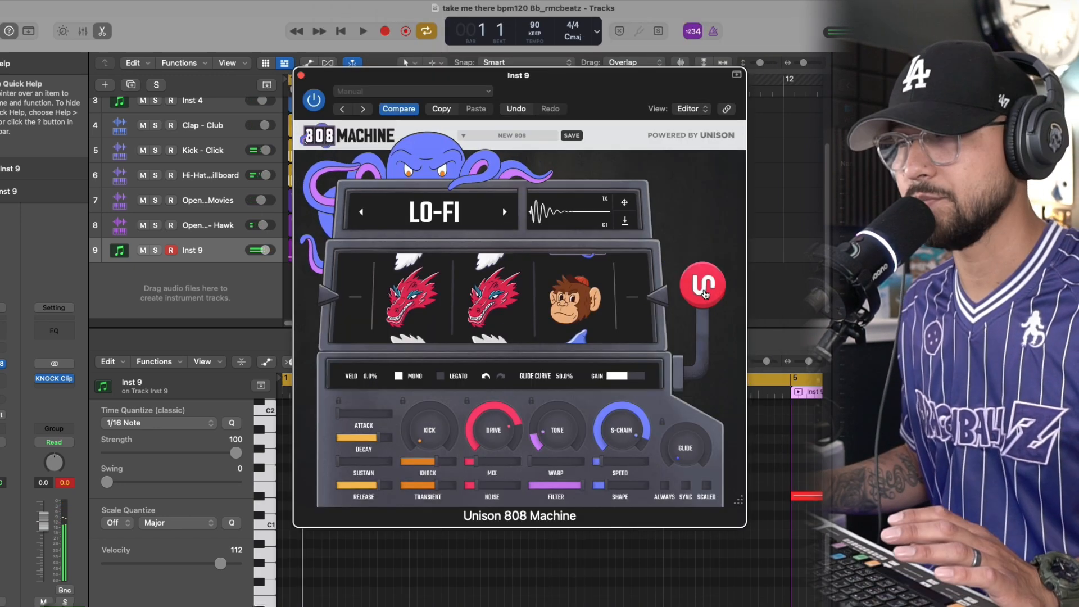
{"action": "left_click", "coordinate": [710, 295]}
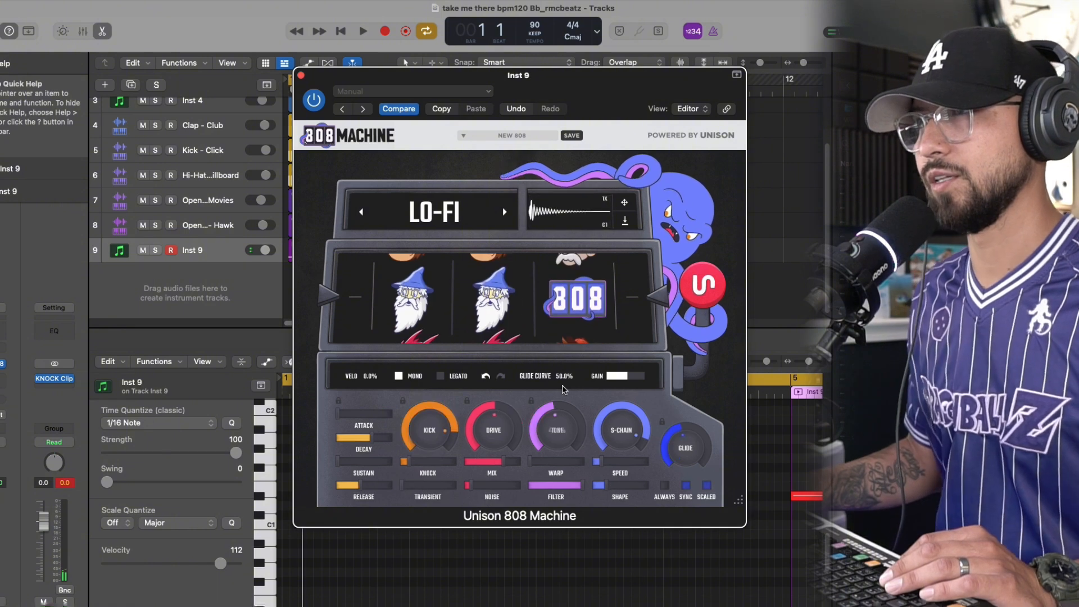
{"action": "key", "text": "space"}
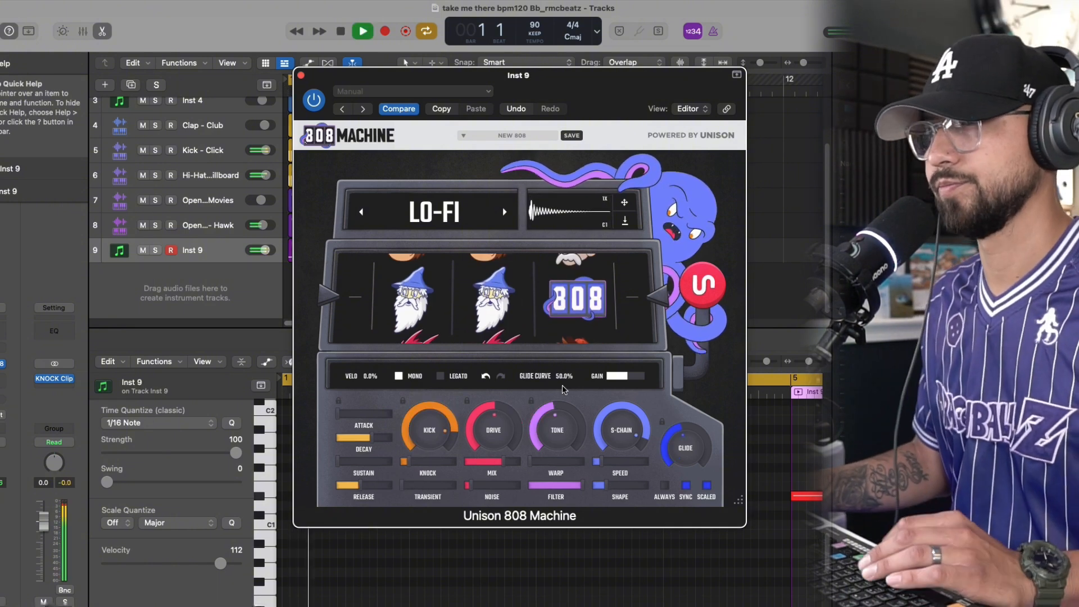
{"action": "mouse_move", "coordinate": [562, 424]}
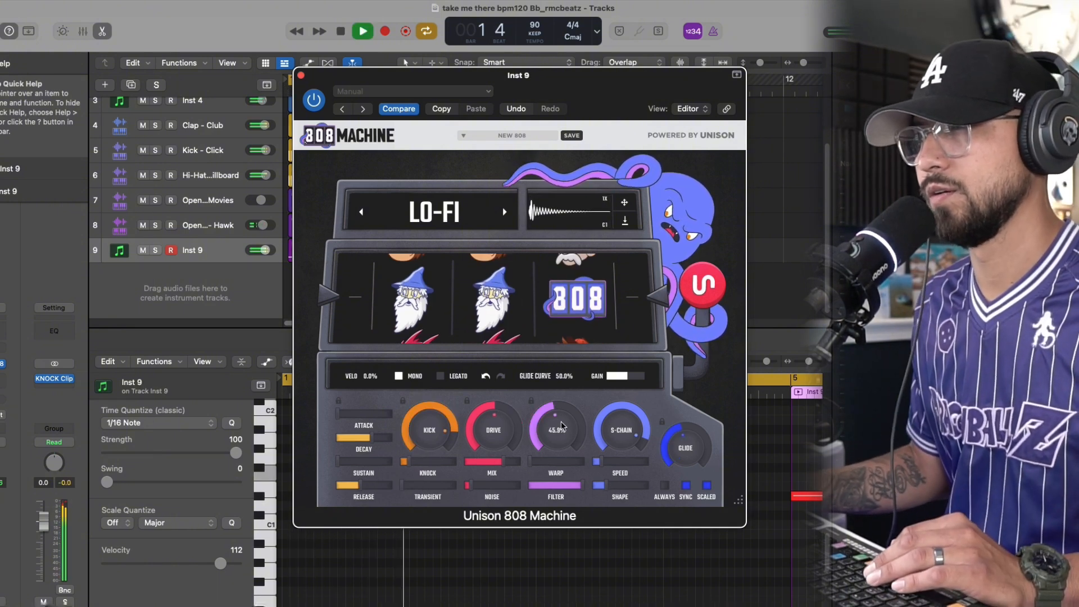
{"action": "mouse_move", "coordinate": [424, 462]}
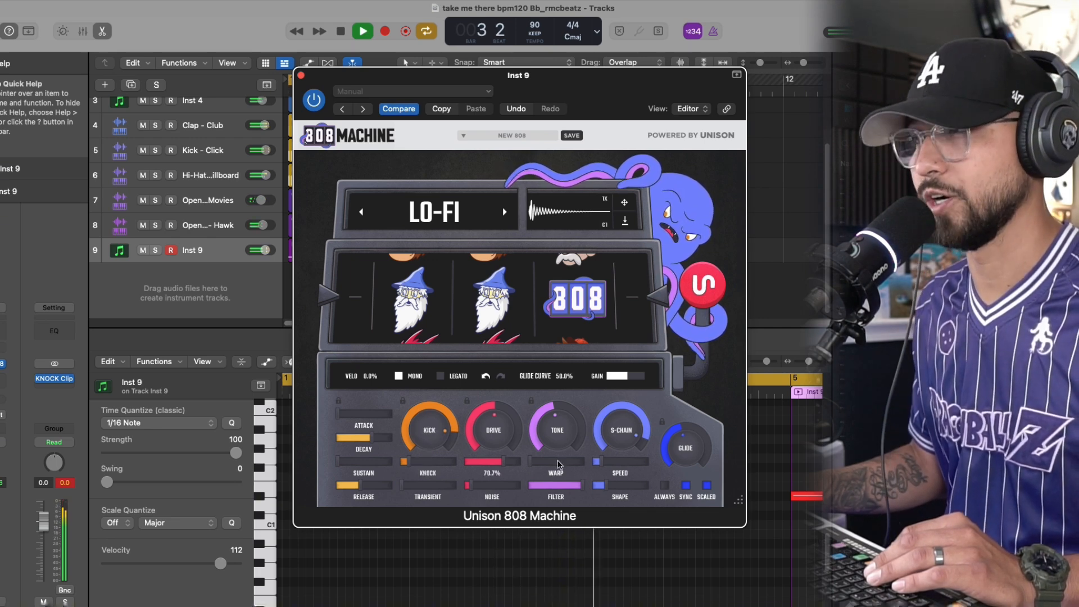
{"action": "left_click_drag", "start_coordinate": [628, 378], "coordinate": [629, 378]}
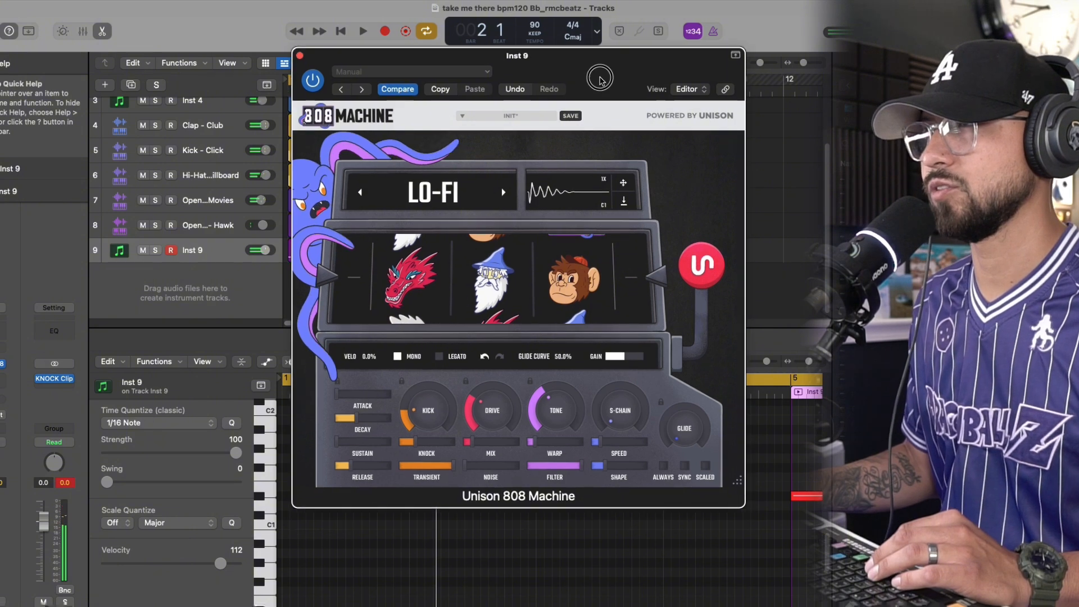
Save the current Lo-Fi 808 sound as a preset named 808 1
{"action": "left_click", "coordinate": [570, 115]}
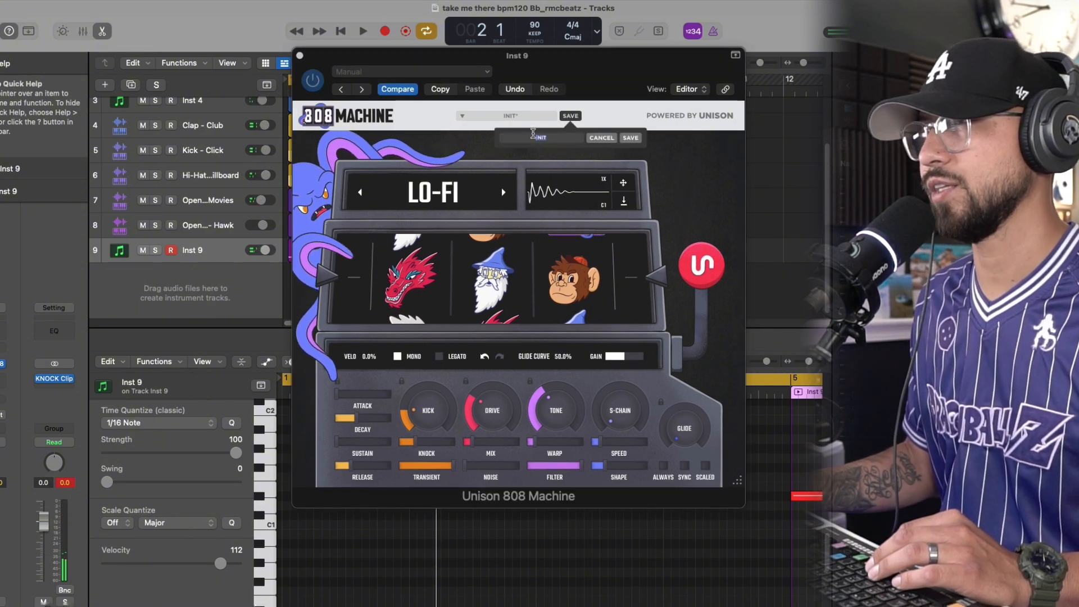
{"action": "left_click", "coordinate": [527, 138]}
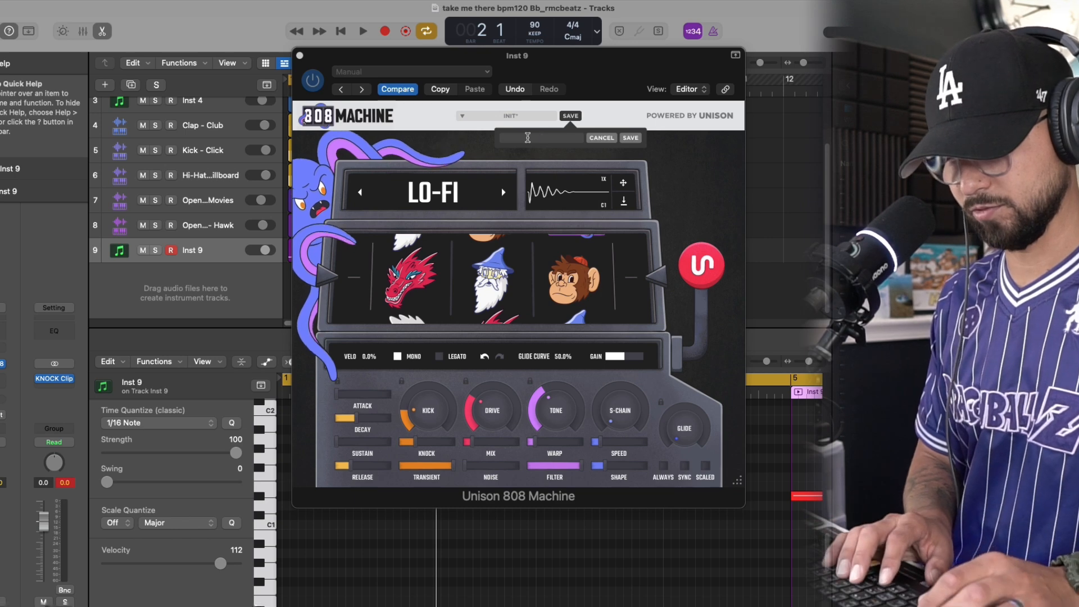
{"action": "type", "text": "808 1"}
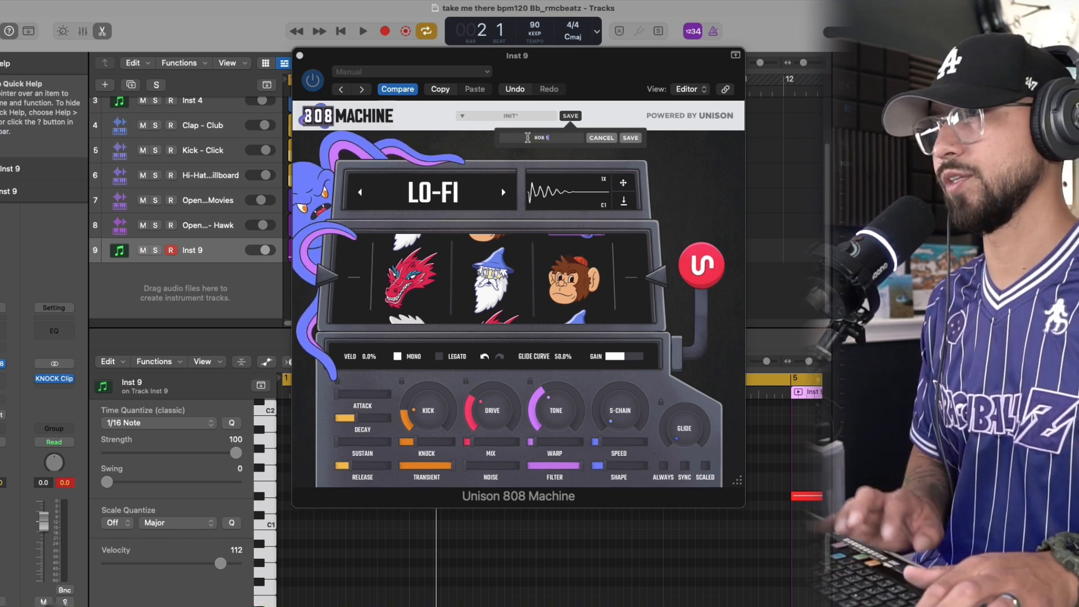
{"action": "key", "text": "Return"}
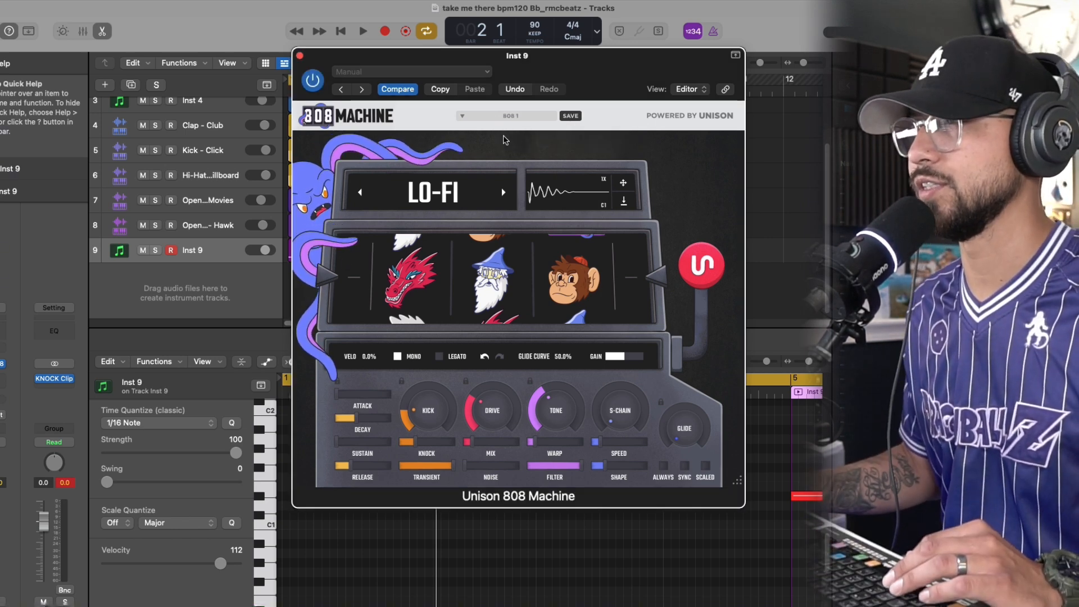
Generate and audition 808s in the Unique and Aggressive categories, ending with a sound from the Clean category
{"action": "left_click", "coordinate": [503, 192]}
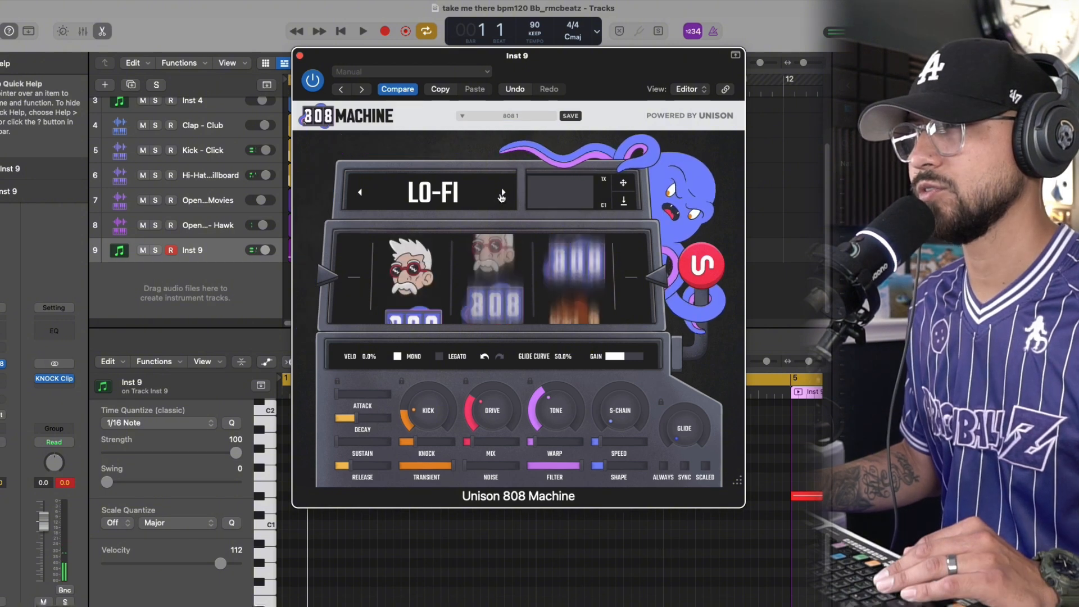
{"action": "left_click", "coordinate": [684, 259]}
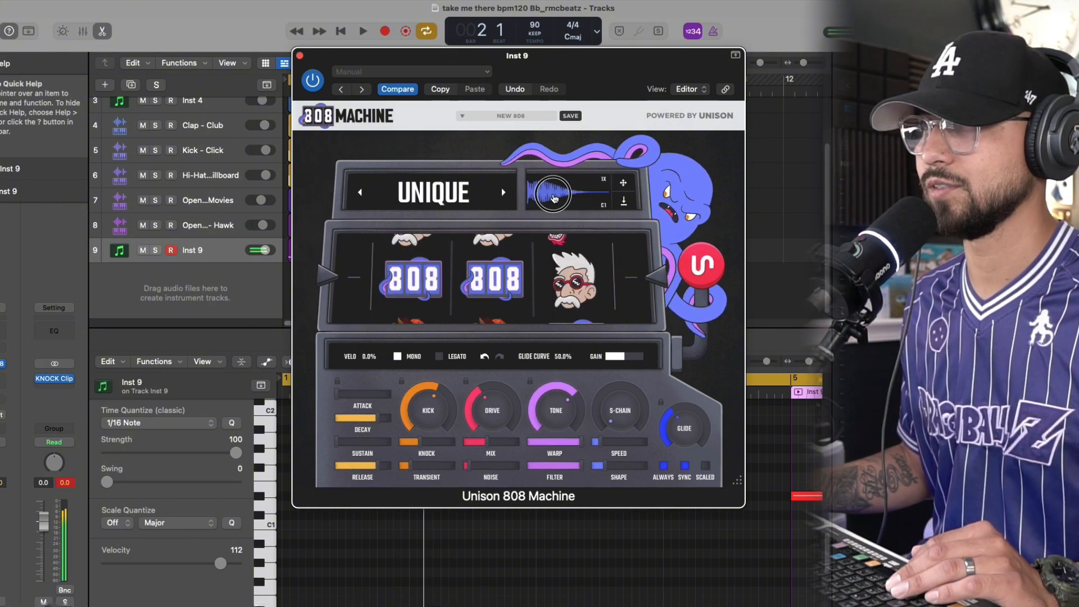
{"action": "left_click", "coordinate": [504, 193]}
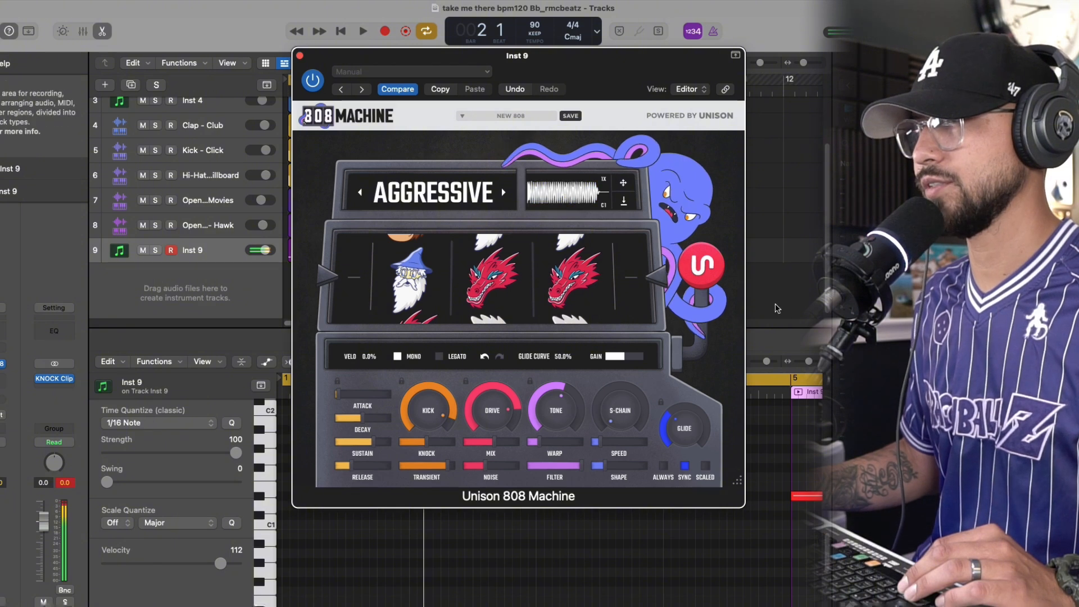
{"action": "left_click", "coordinate": [691, 273]}
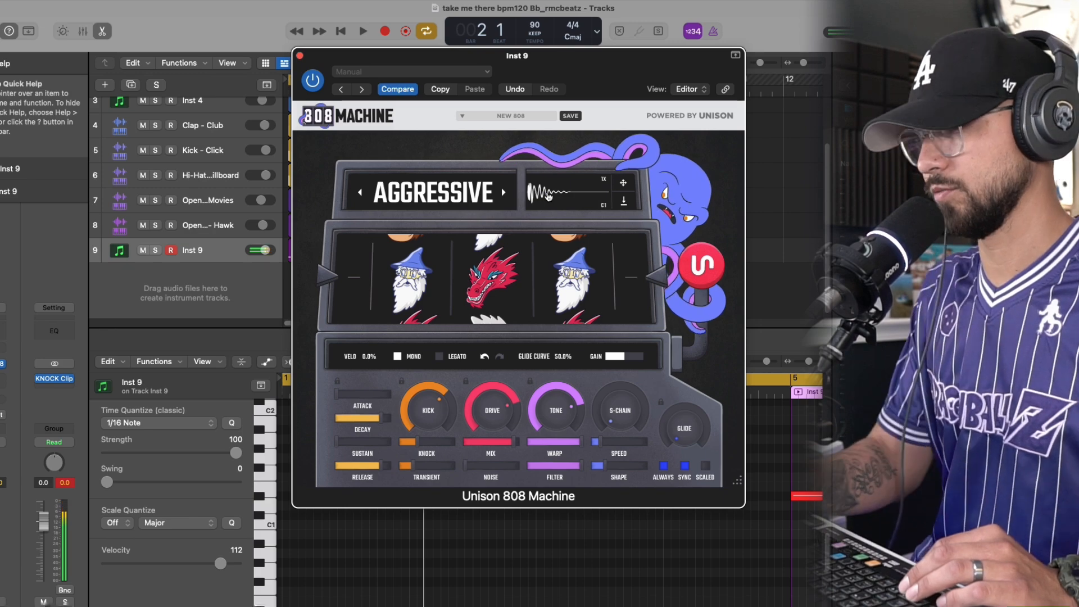
{"action": "left_click", "coordinate": [503, 198]}
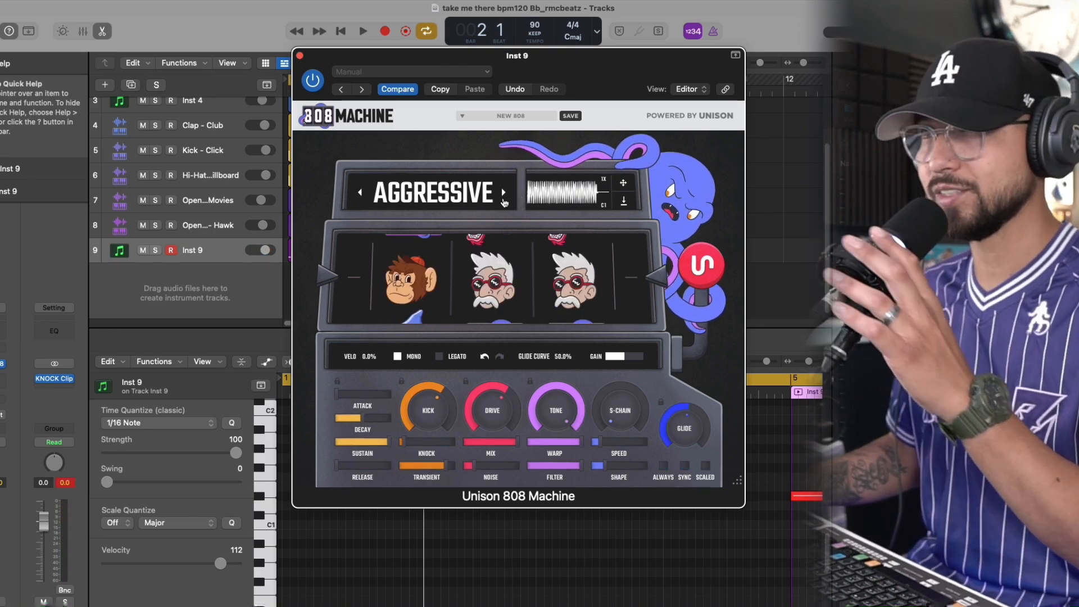
{"action": "left_click", "coordinate": [503, 194]}
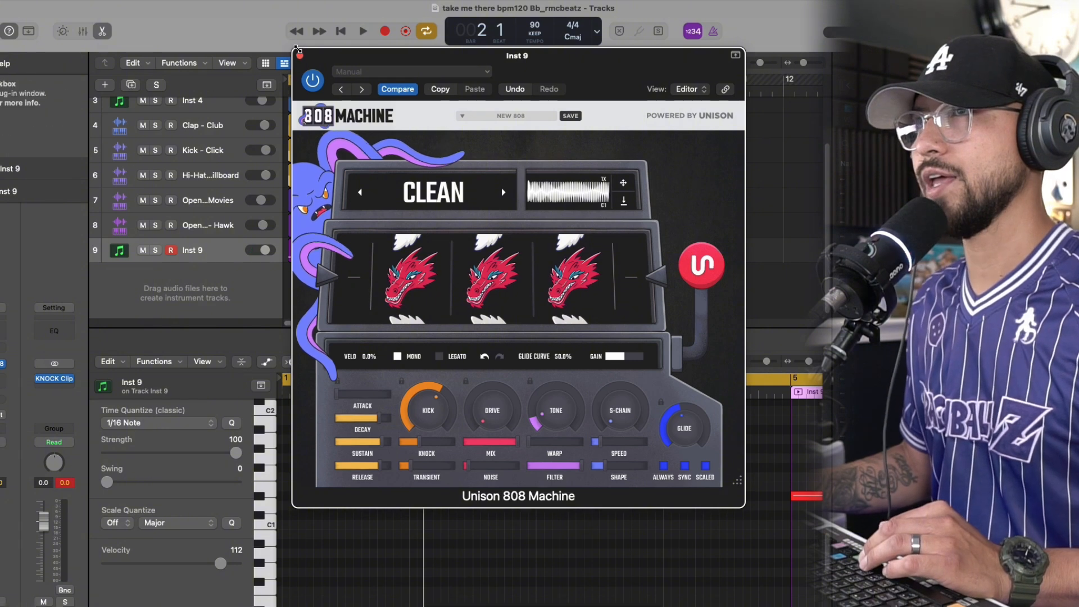
Close the 808 instrument, play the beat with the Clean sound and select all regions on the Inst 9 track
{"action": "left_click", "coordinate": [300, 56]}
{"action": "key", "text": "space"}
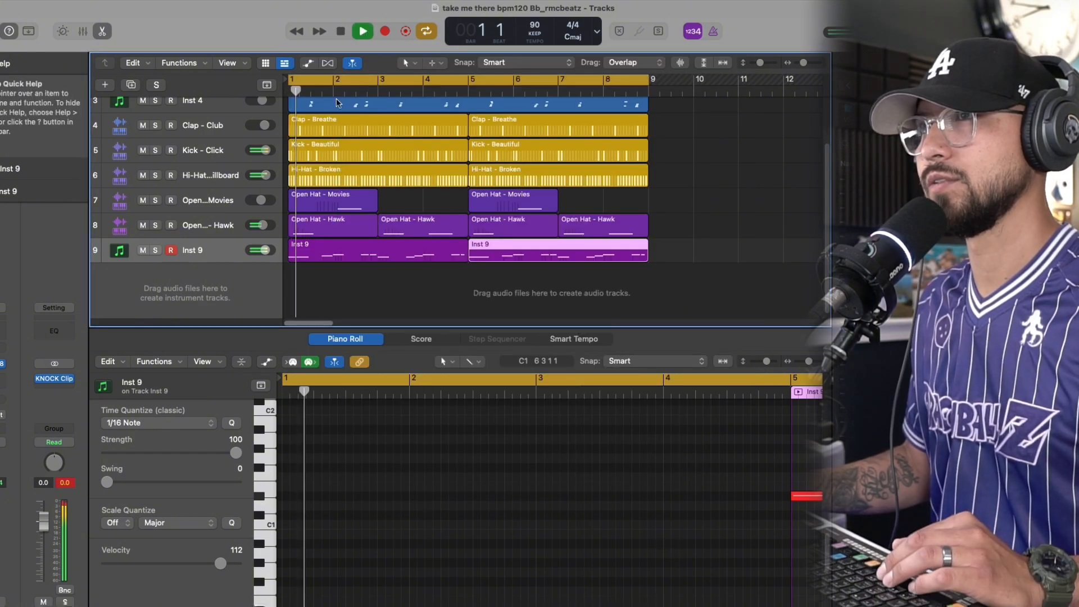
{"action": "left_click", "coordinate": [239, 252]}
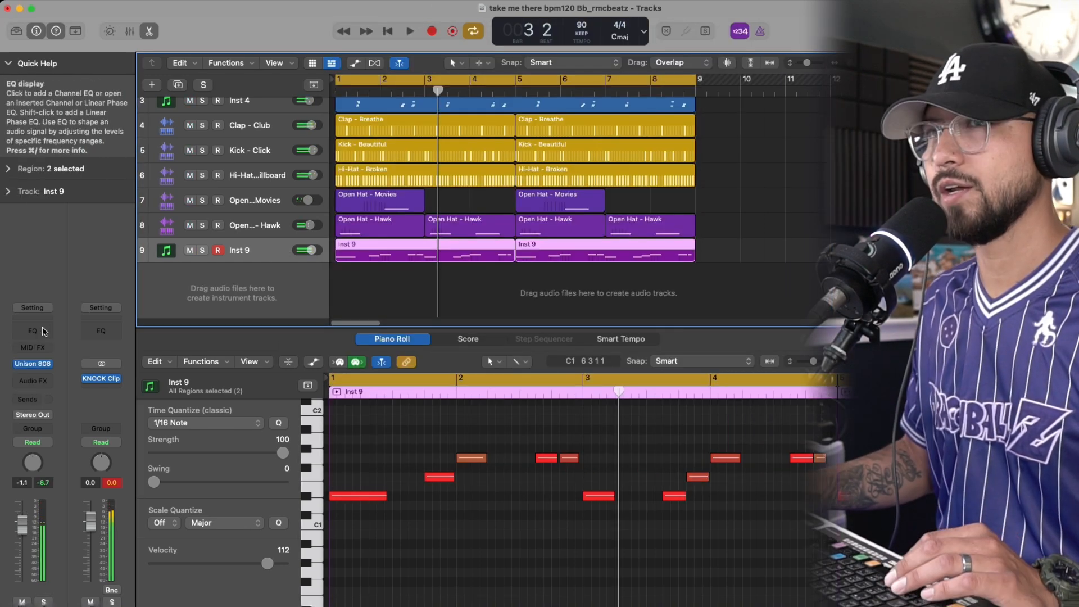
Add a Channel EQ to the 808 track and boost 72.5 Hz by 2.0 dB with a Q of 0.98
{"action": "left_click", "coordinate": [44, 332]}
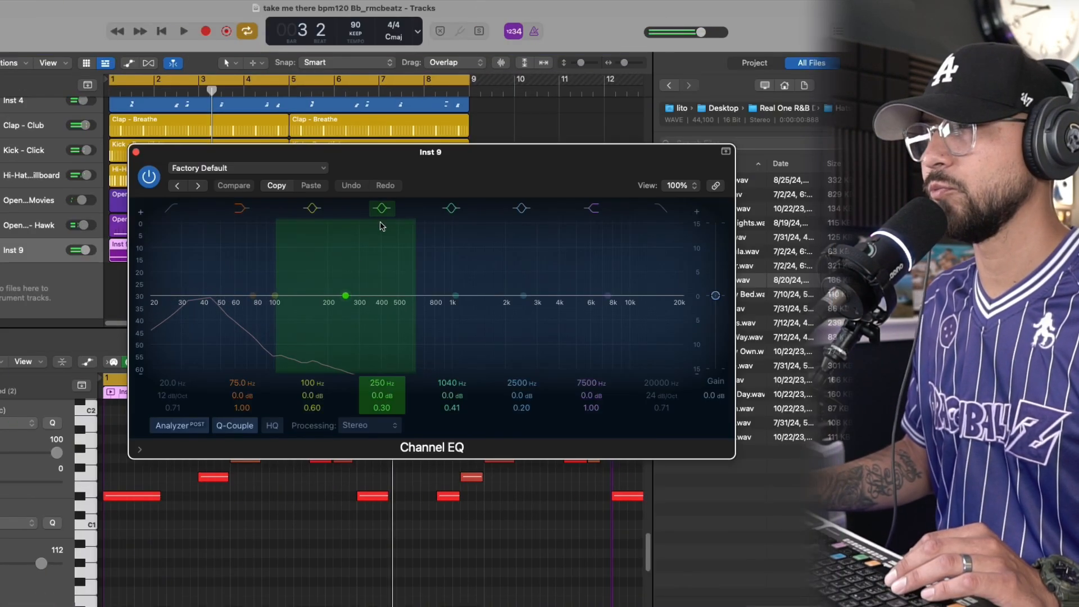
{"action": "left_click_drag", "start_coordinate": [434, 148], "coordinate": [382, 135]}
{"action": "left_click_drag", "start_coordinate": [224, 279], "coordinate": [205, 272]}
{"action": "left_click_drag", "start_coordinate": [265, 393], "coordinate": [265, 390]}
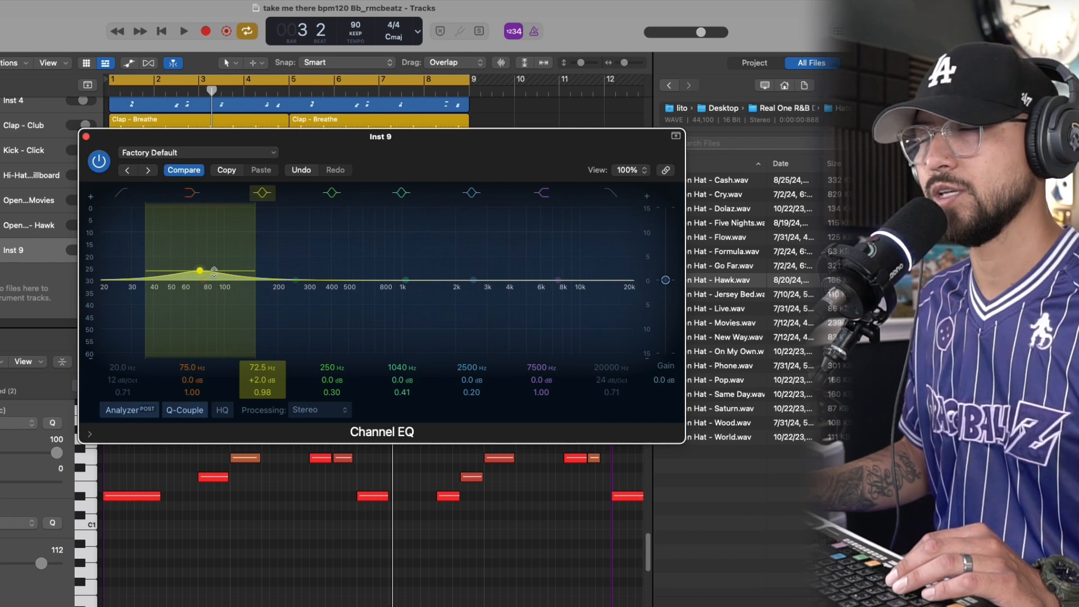
Play the beat from the start and raise the 808's 72.5 Hz boost to about 2.3 dB
{"action": "key", "text": "Return"}
{"action": "key", "text": "space"}
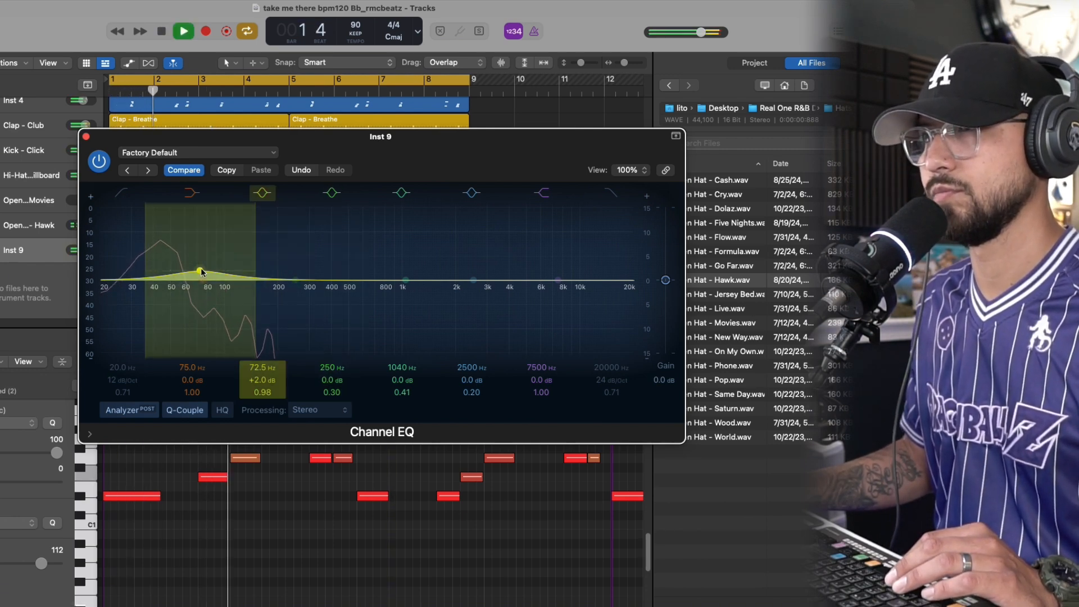
{"action": "left_click_drag", "start_coordinate": [200, 271], "coordinate": [200, 269]}
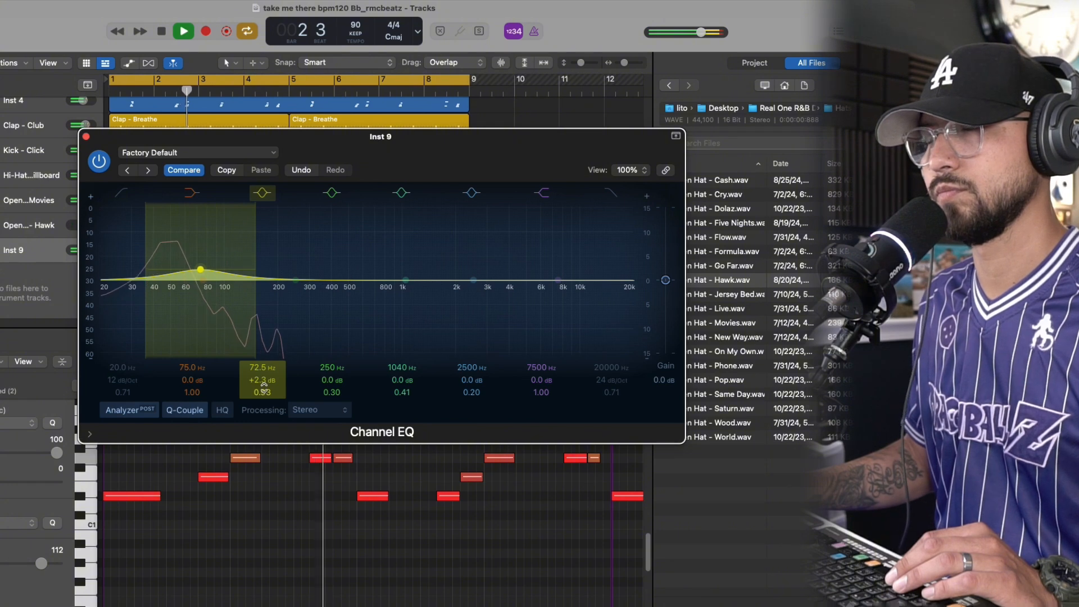